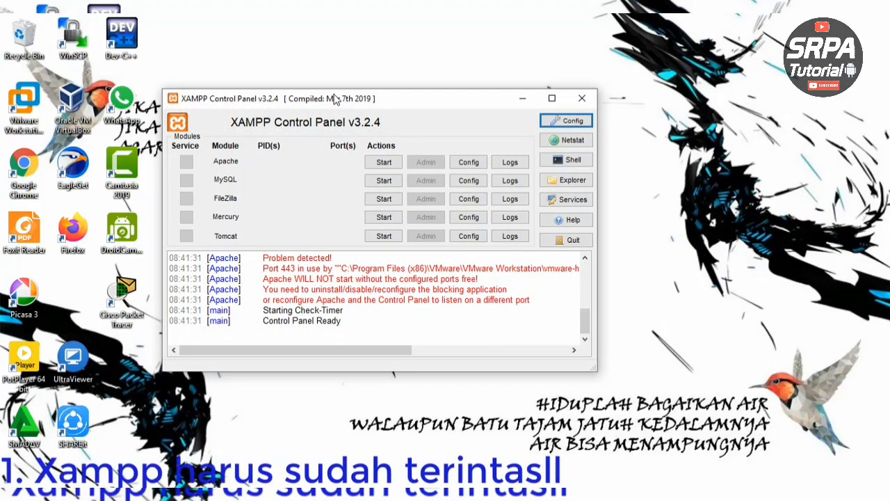
- Start Apache in XAMPP Control Panel so it runs on ports 440 and 8080
left_click_drag(339, 100, 379, 80)
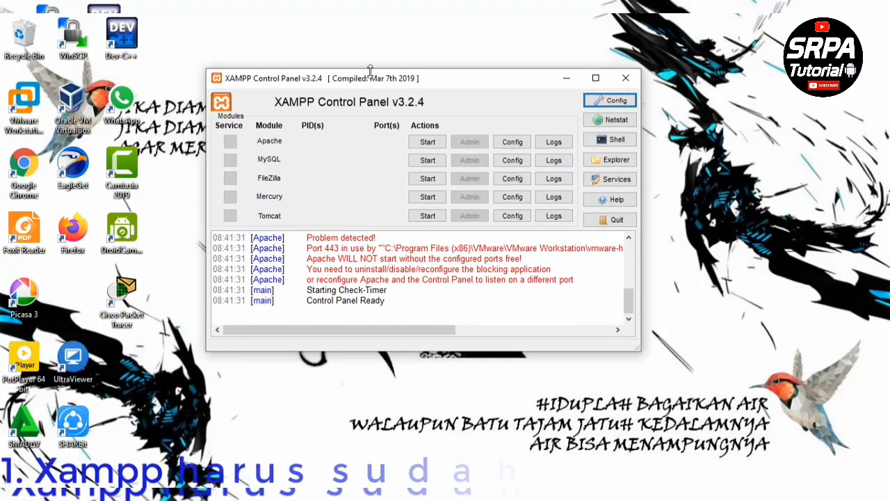
left_click(427, 143)
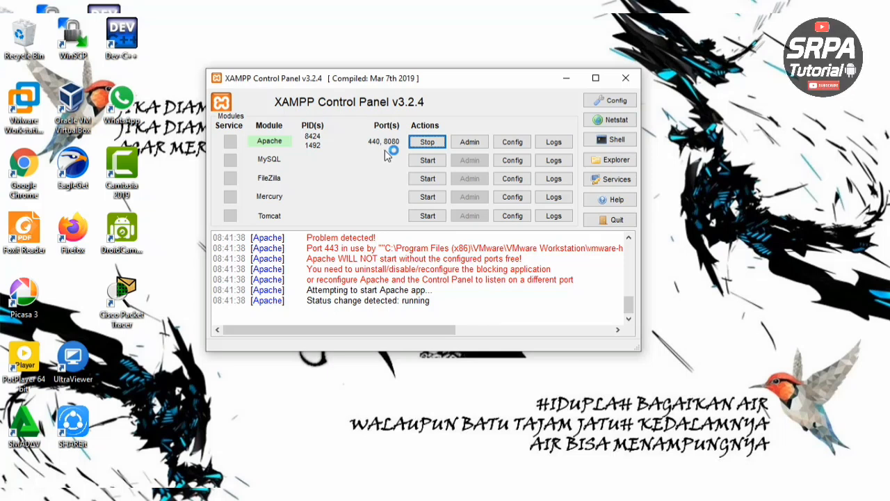
key("super+plus")
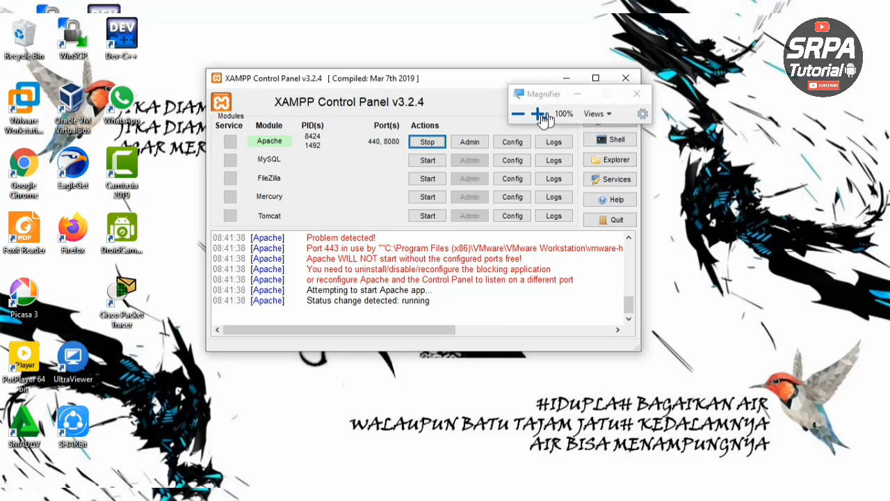
left_click(577, 93)
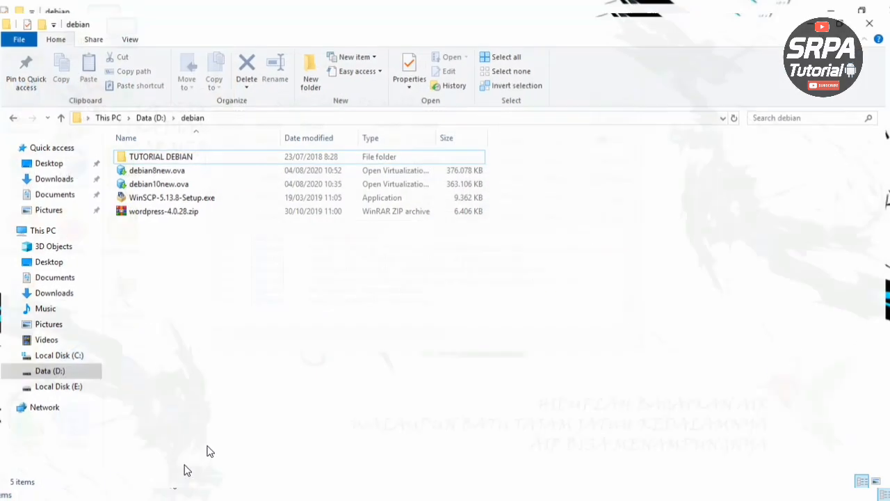
- Browse to C:\xampp\htdocs\debian8 in File Explorer
left_click(57, 354)
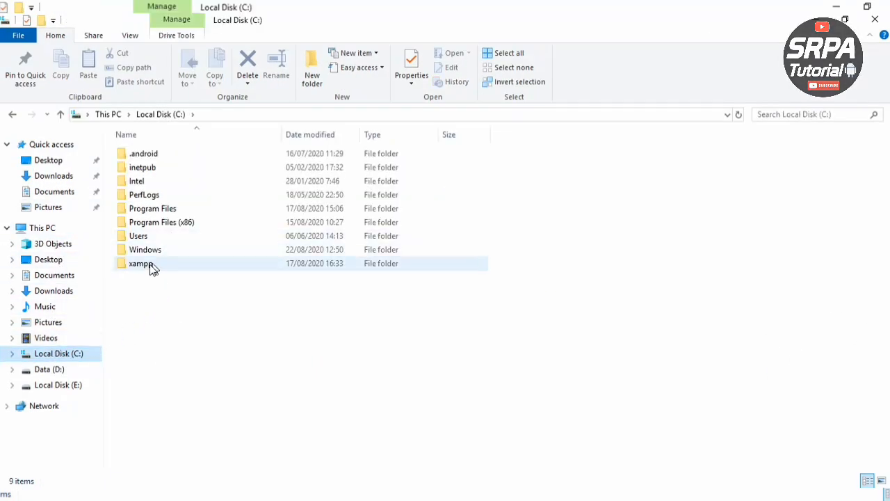
double_click(146, 265)
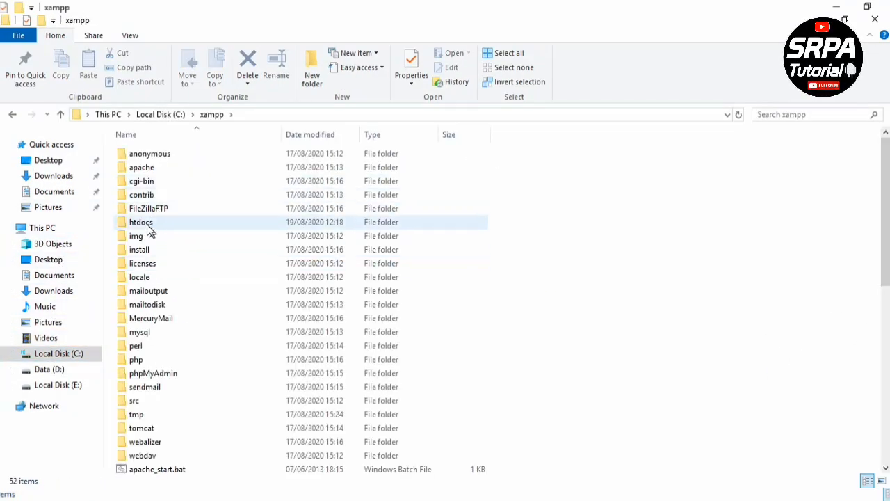
double_click(155, 228)
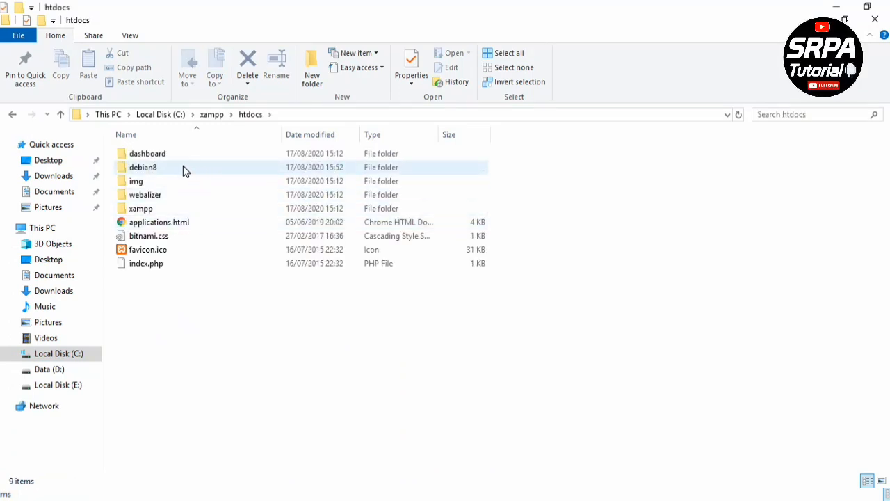
double_click(184, 171)
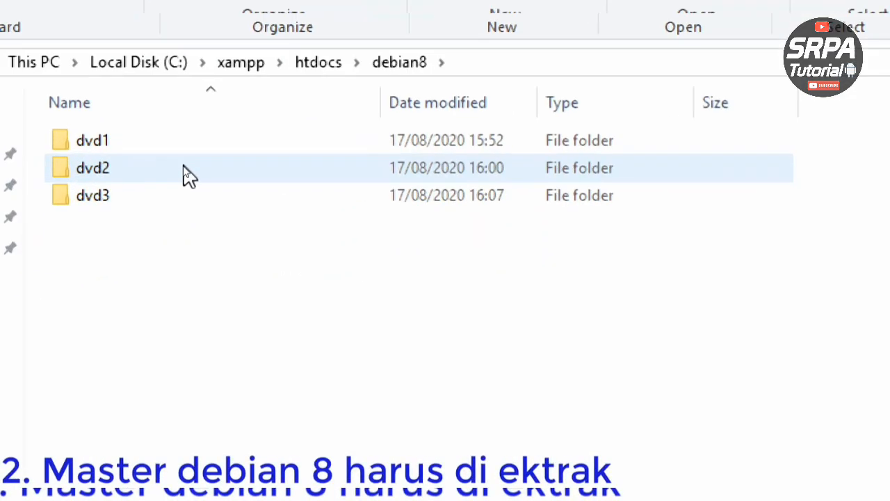
- Check the contents of dvd1, dvd2 and dvd3, returning to debian8 after each
double_click(123, 138)
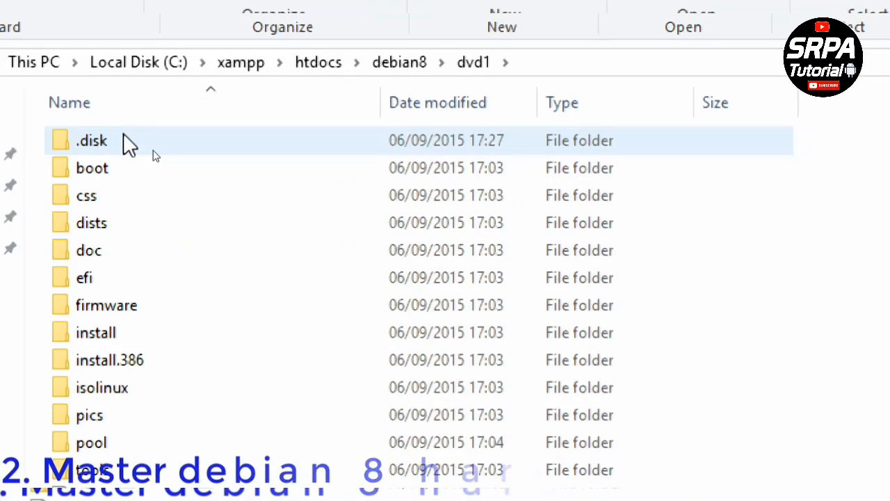
key("BackSpace")
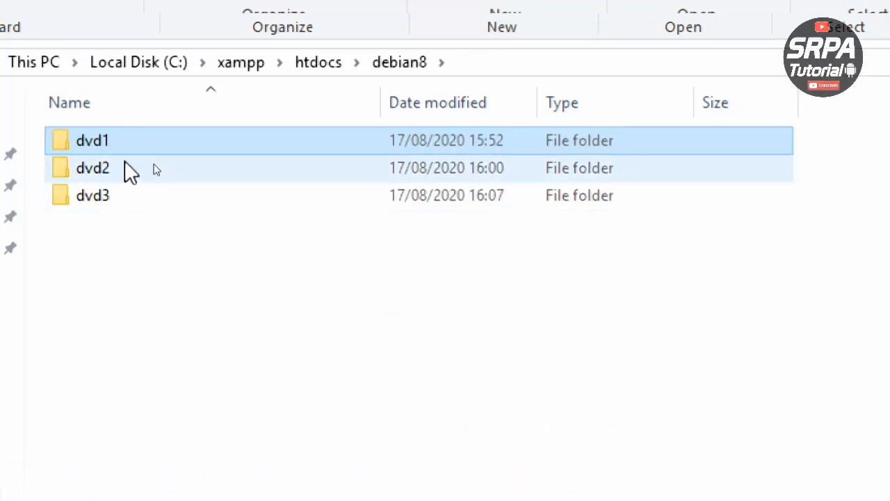
double_click(125, 167)
key("BackSpace")
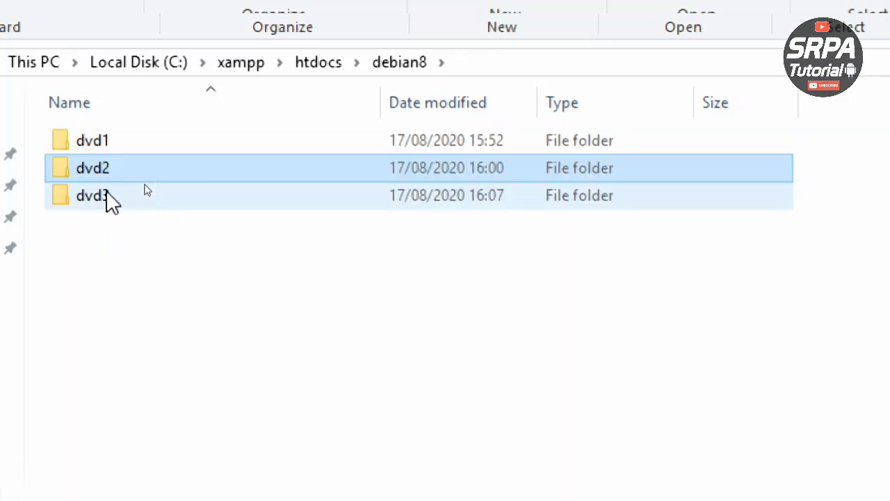
double_click(115, 197)
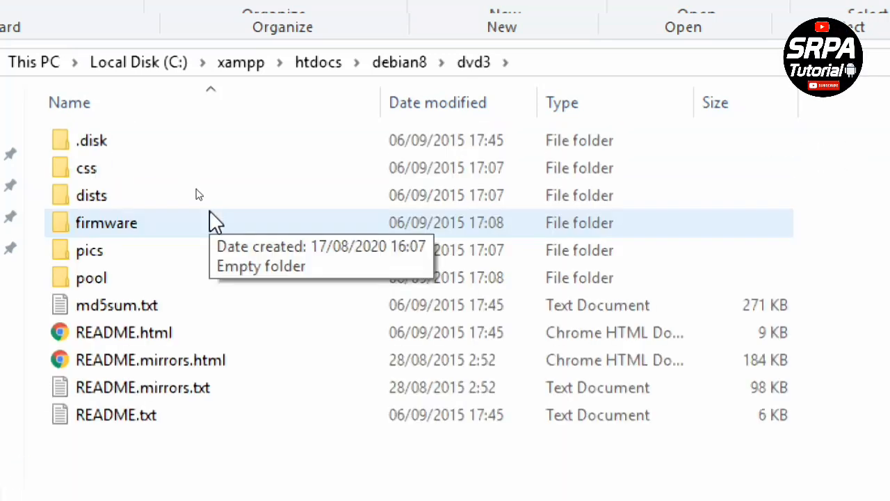
key("BackSpace")
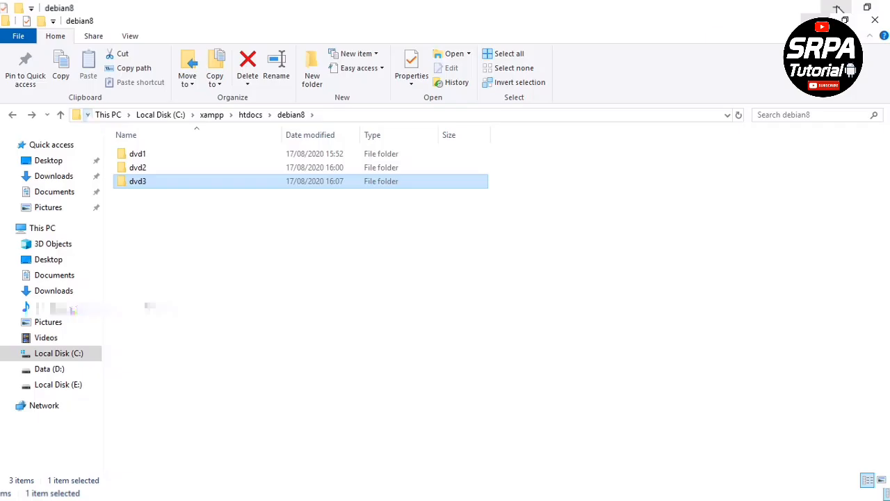
left_click(87, 115)
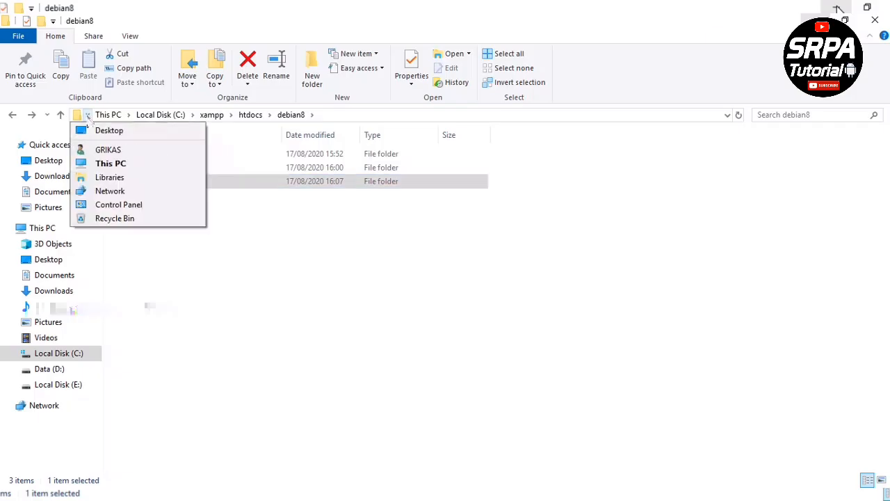
- View Ethernet 2's connection details, confirm IPv4 192.168.100.2, then close both dialogs
left_click(103, 204)
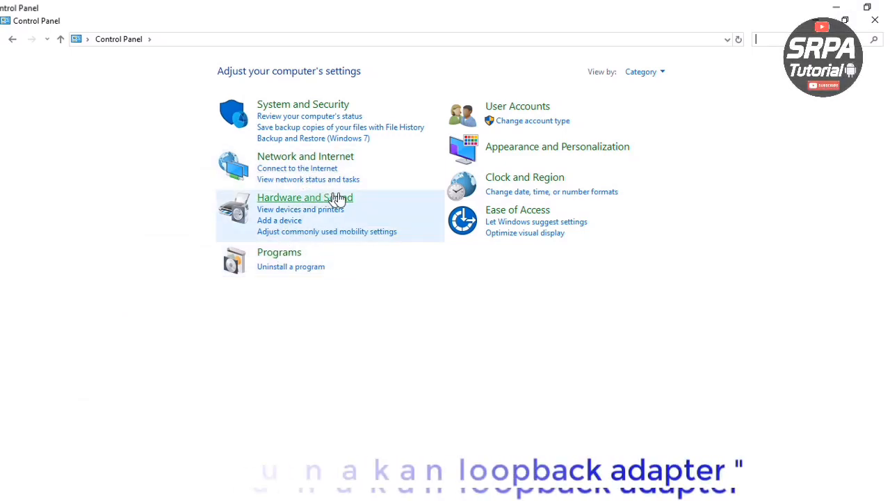
left_click(295, 160)
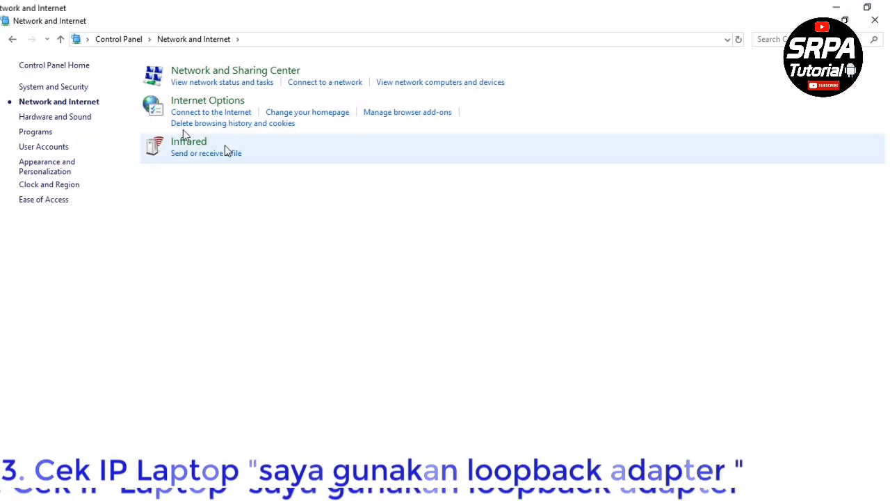
left_click(200, 82)
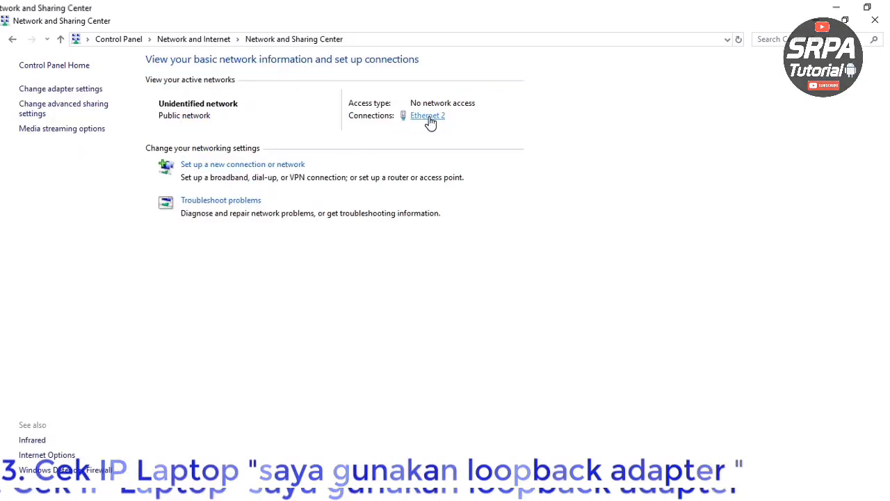
left_click(428, 117)
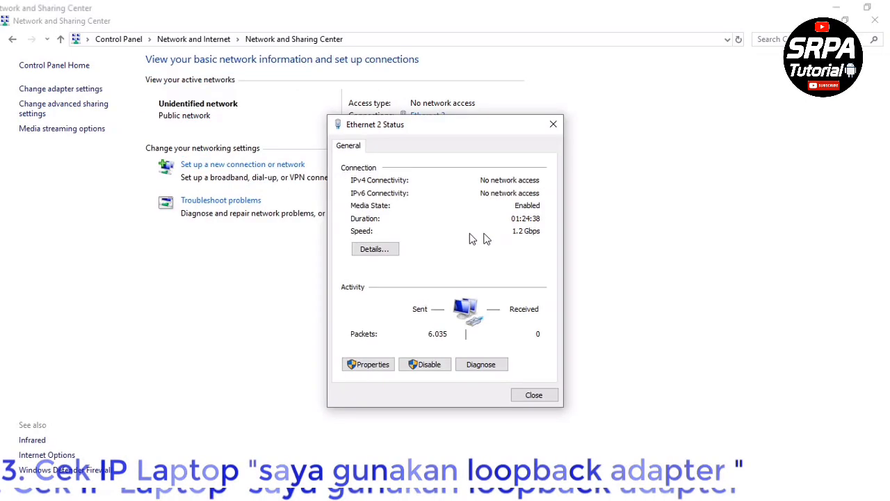
left_click(376, 249)
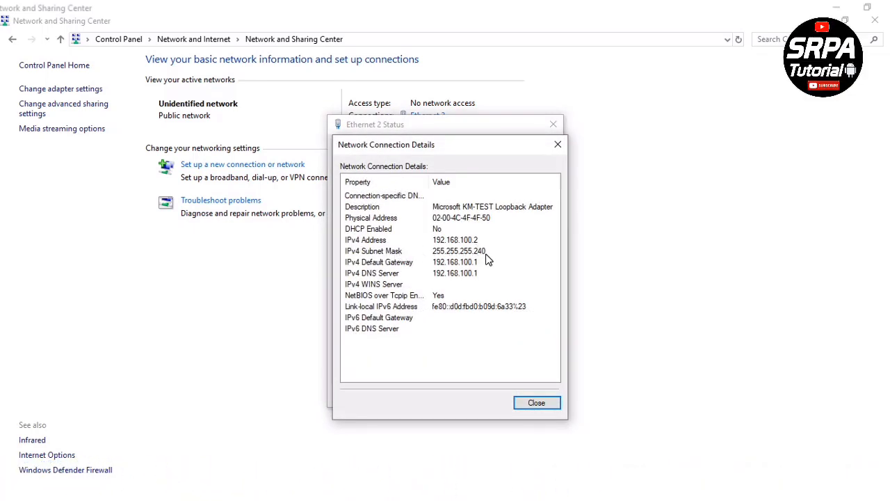
left_click(559, 145)
left_click(557, 125)
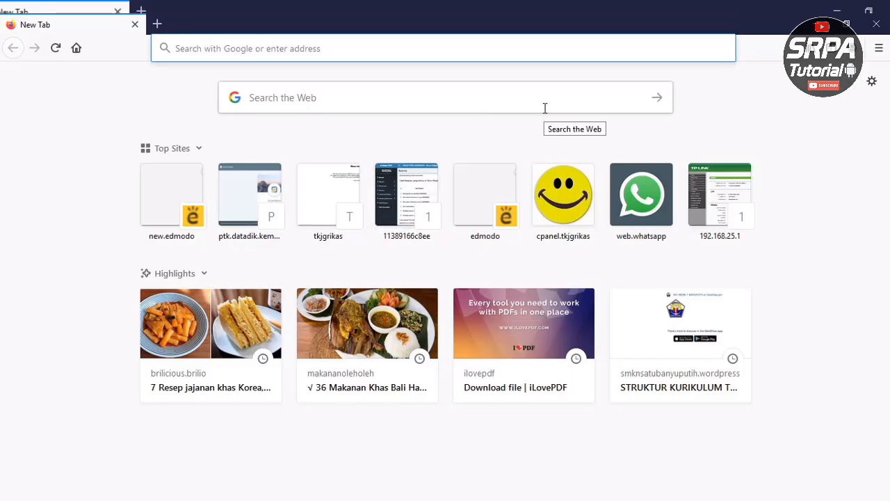
- Load the debian8 listing at 192.168.100.2:8080 in Firefox
type("192.1")
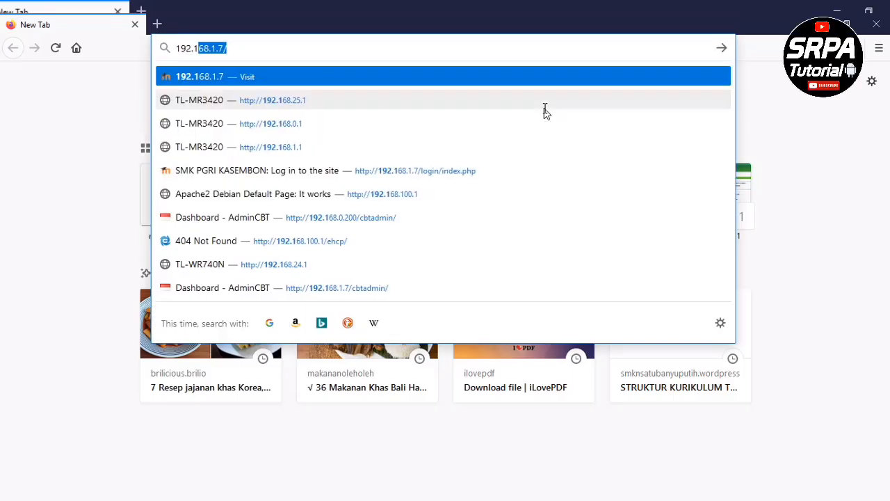
type("68.100")
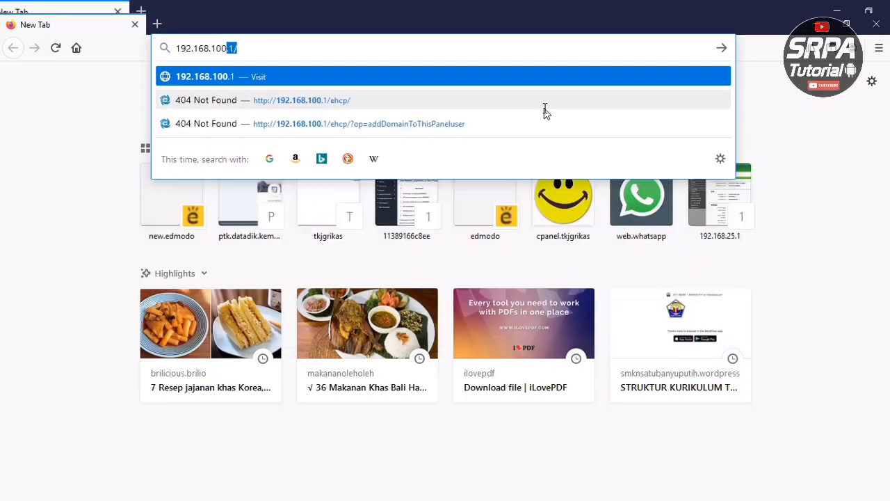
type(".2")
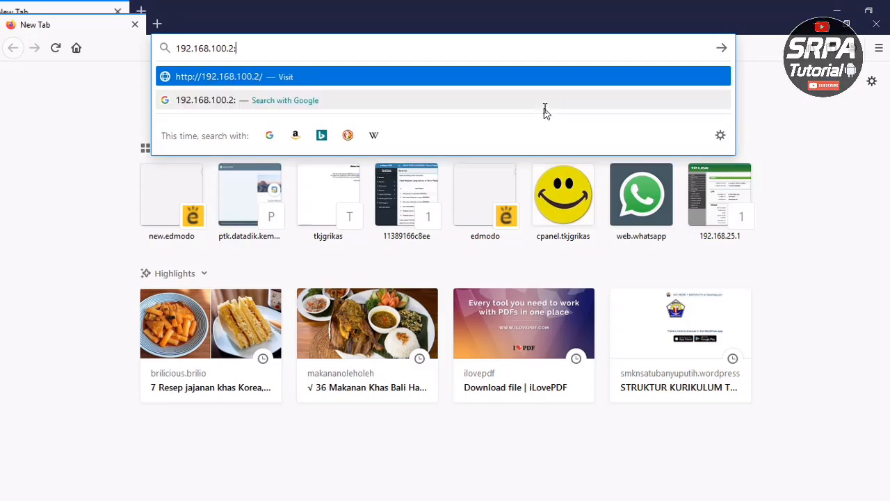
type(":8080/debian8")
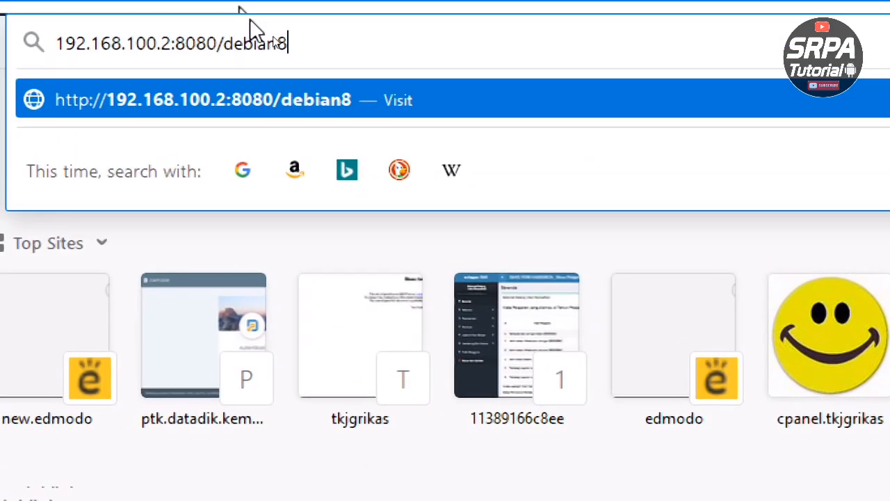
key("Return")
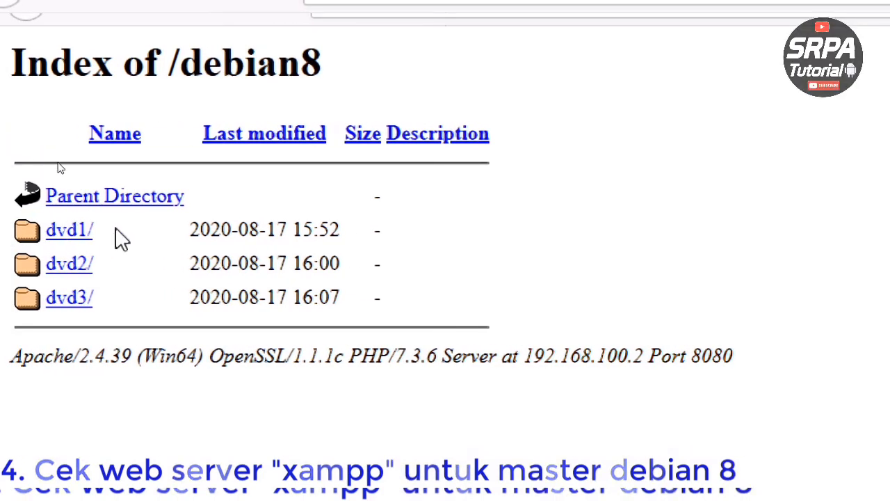
- Open the dvd1, dvd2 and dvd3 listings in turn, then close Firefox and Network and Sharing Center
left_click(91, 232)
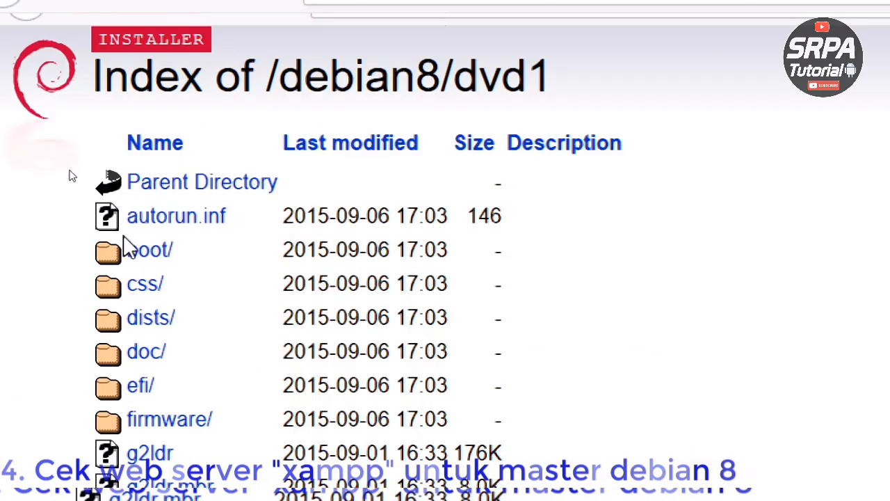
key("alt+Left")
left_click(73, 264)
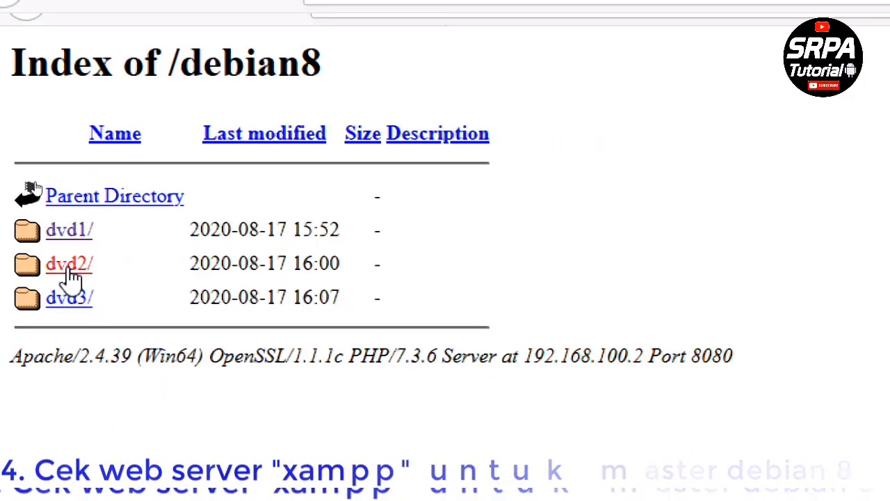
key("alt+Left")
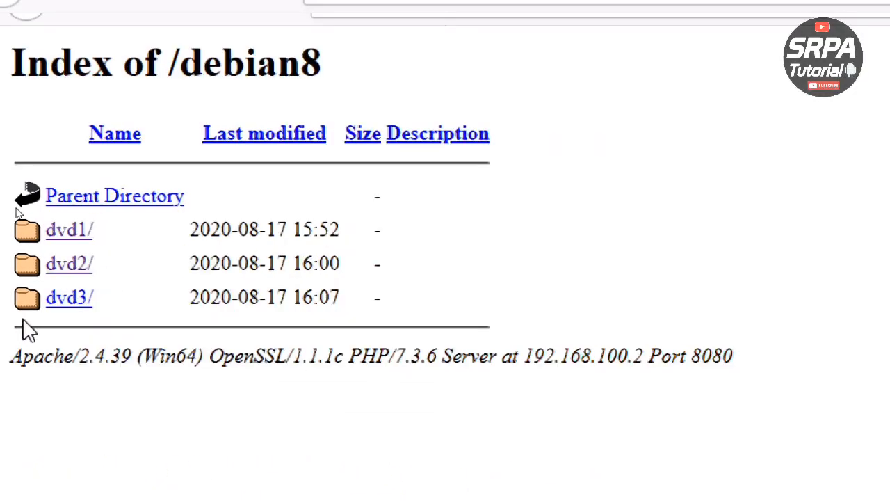
left_click(62, 299)
key("alt+Left")
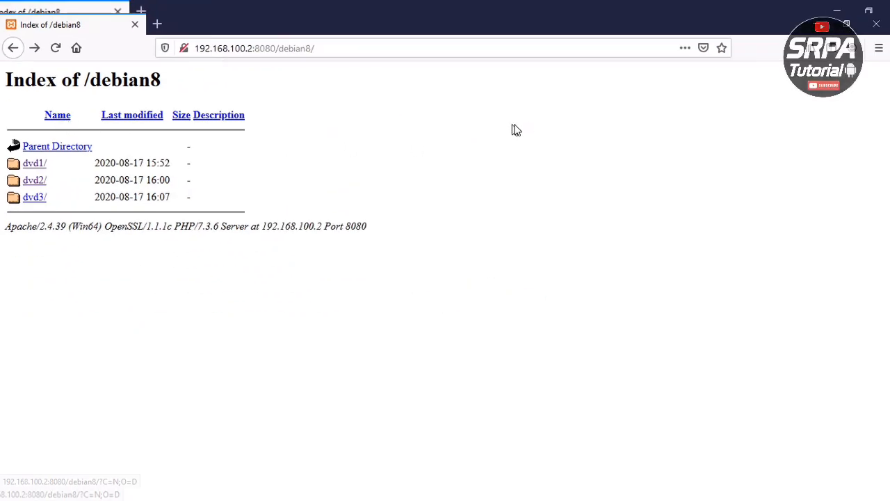
left_click(878, 26)
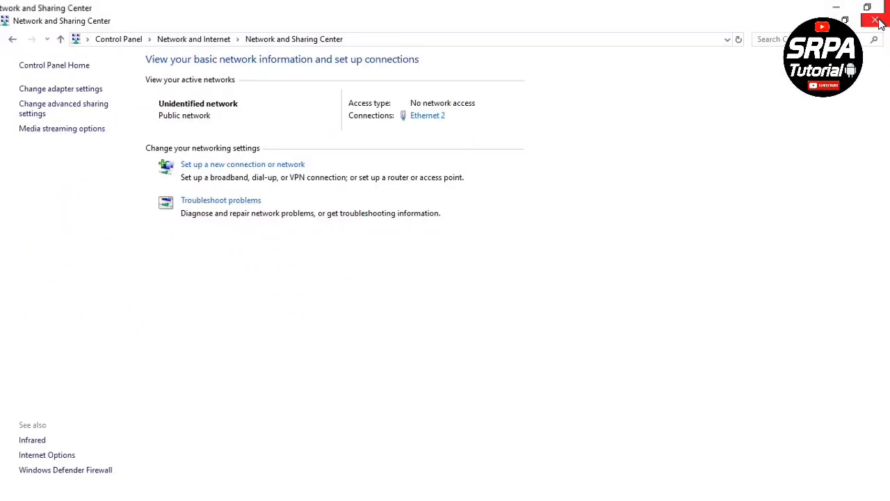
left_click(880, 22)
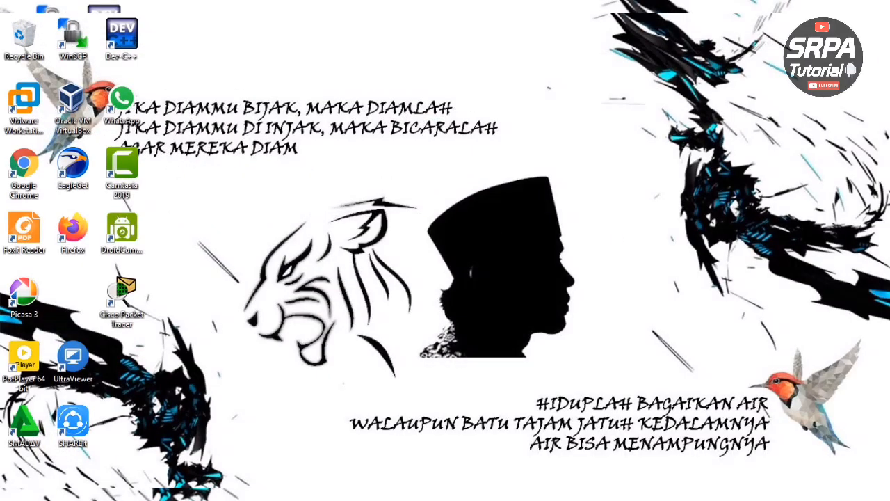
- Copy debian8new.ova from D:\debian into Music and open the copy in VirtualBox
key("super+e")
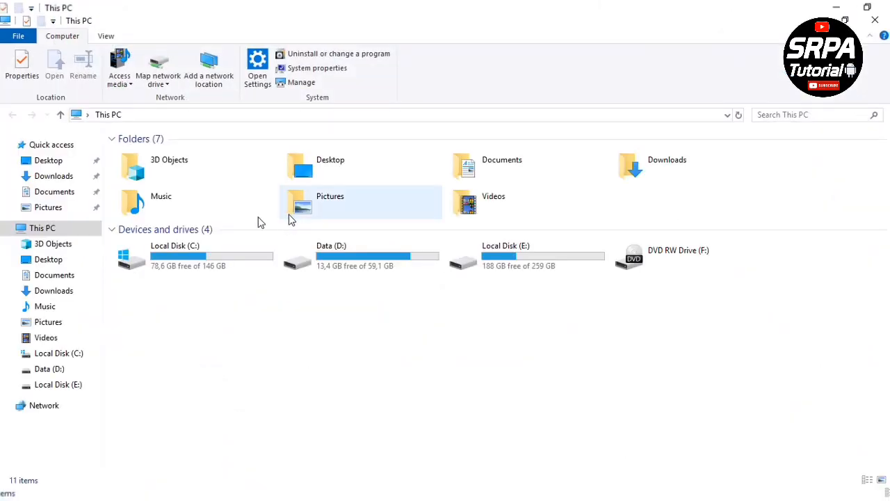
left_click(54, 374)
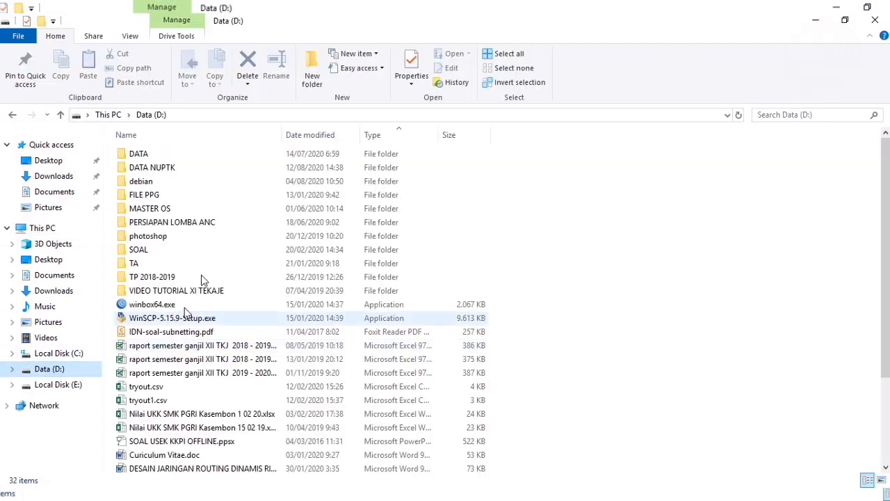
double_click(143, 182)
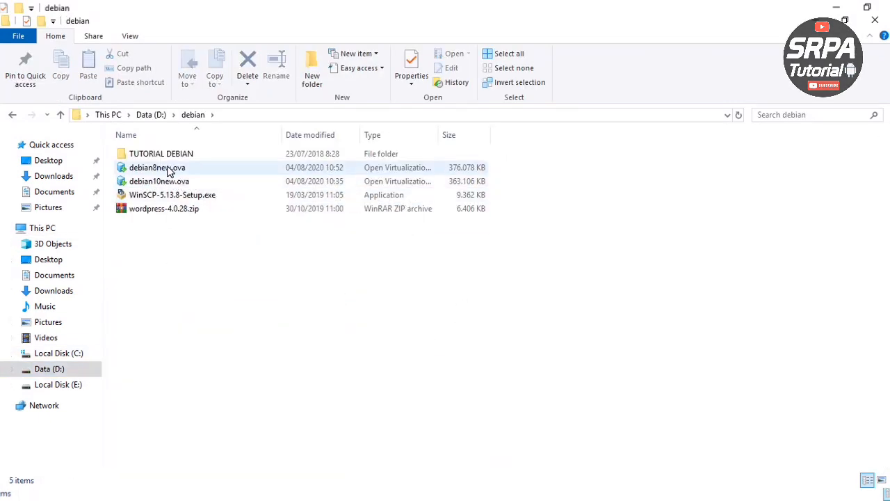
left_click(169, 171)
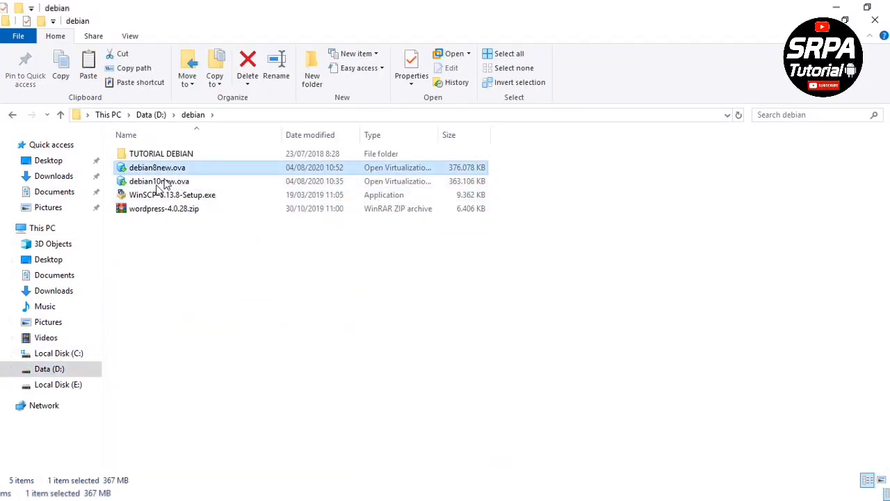
left_click(45, 307)
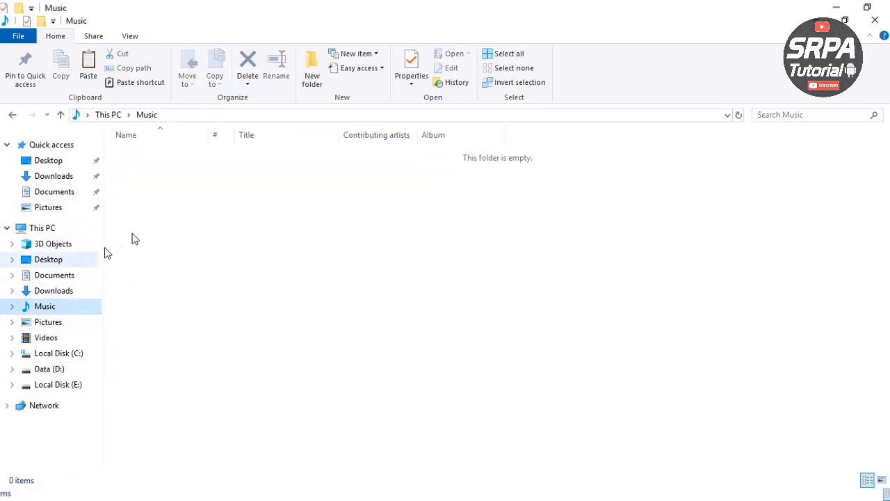
left_click(215, 249)
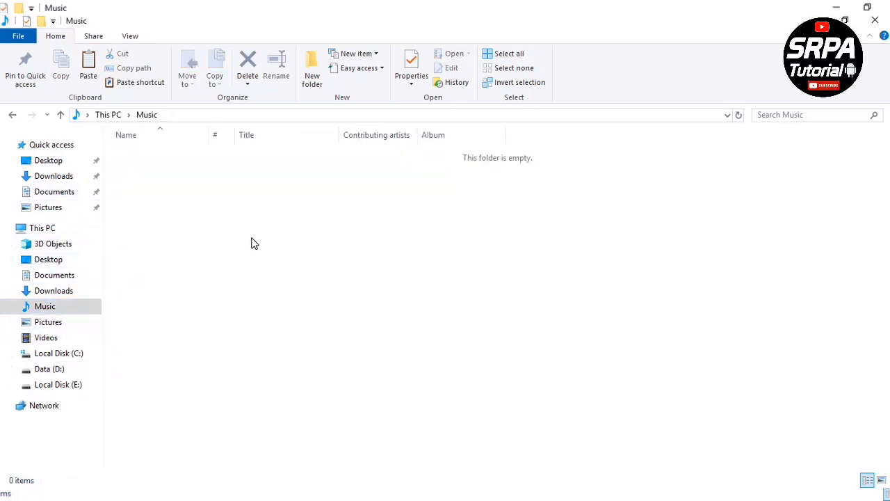
key("ctrl+v")
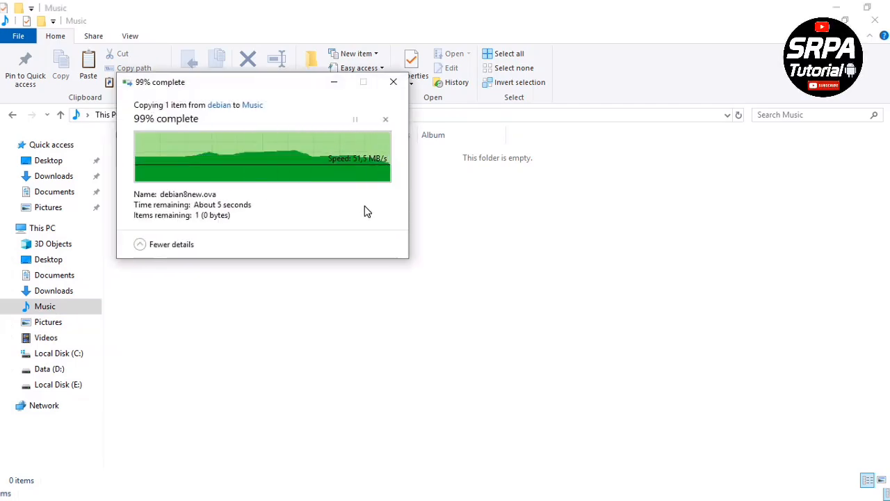
double_click(149, 156)
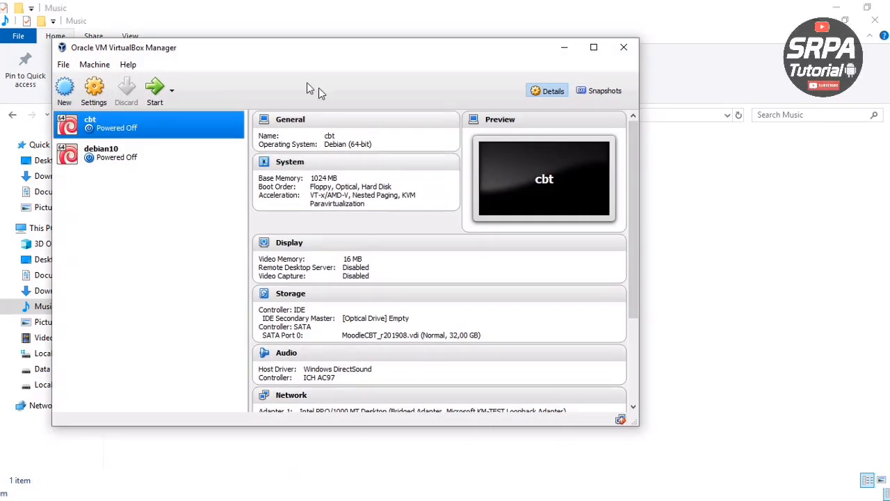
- Choose Music\debian8new.ova as the appliance file in Import Appliance
left_click_drag(264, 56, 457, 60)
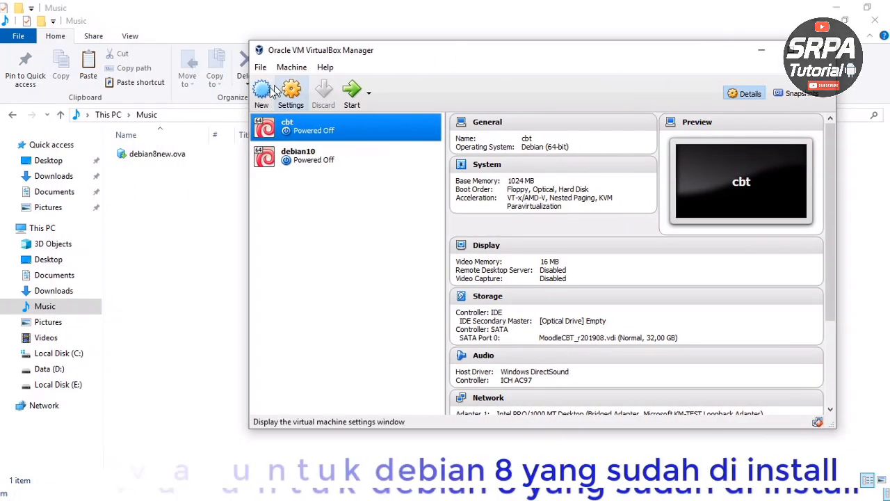
left_click(260, 66)
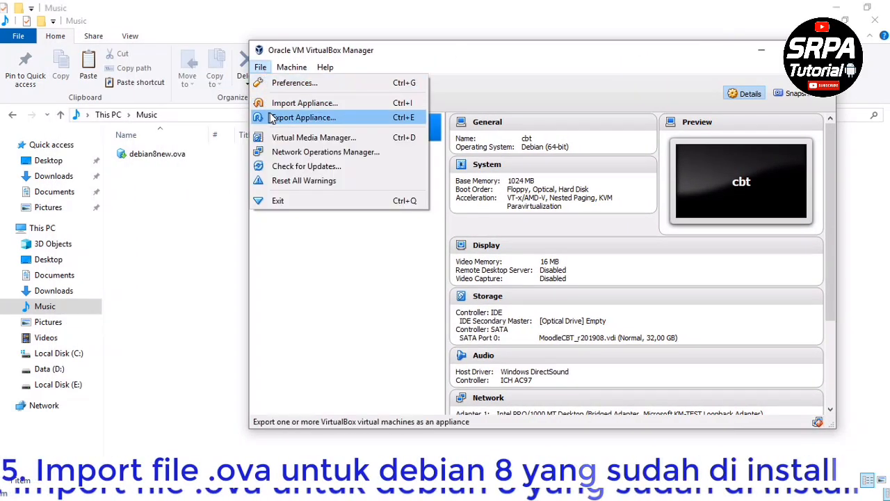
left_click(336, 106)
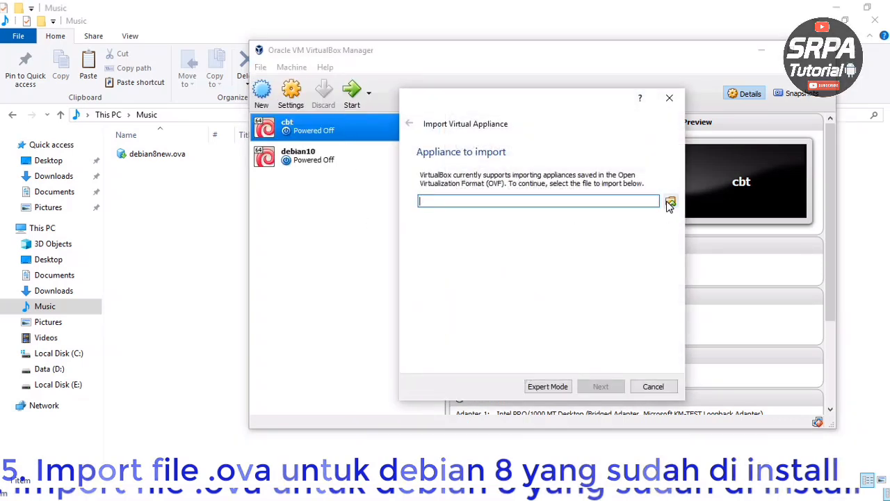
left_click(671, 201)
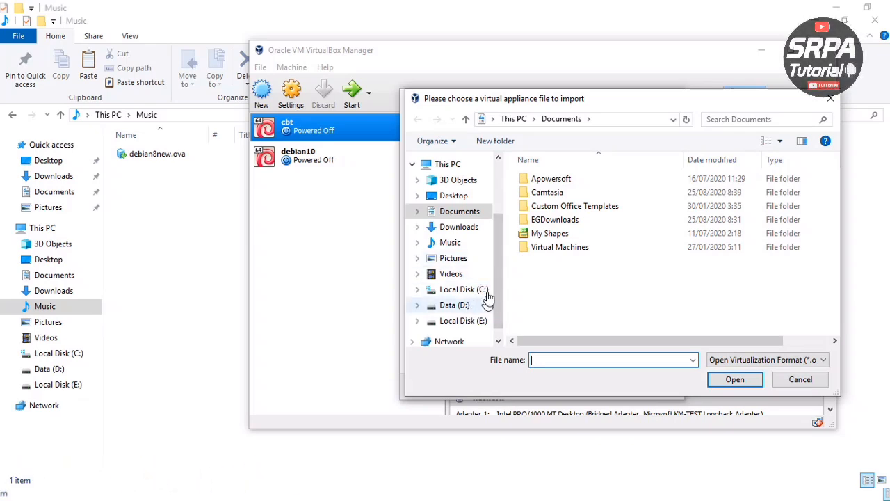
left_click(453, 242)
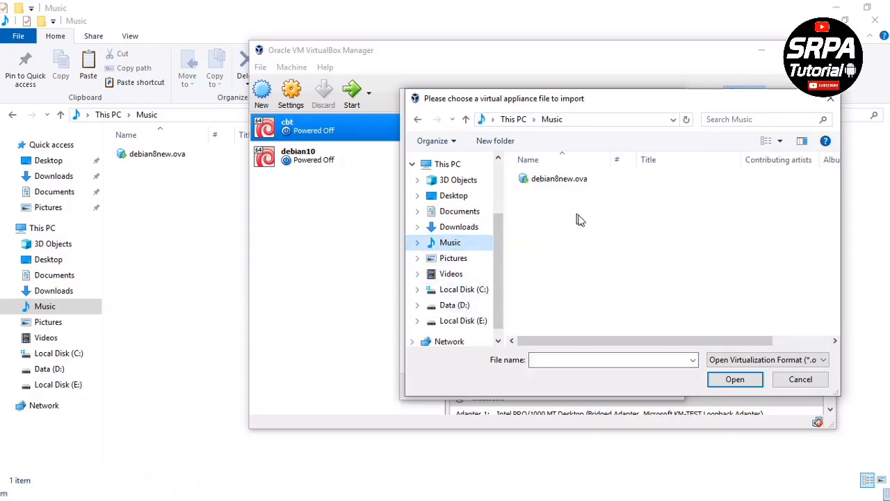
left_click(550, 179)
left_click(735, 379)
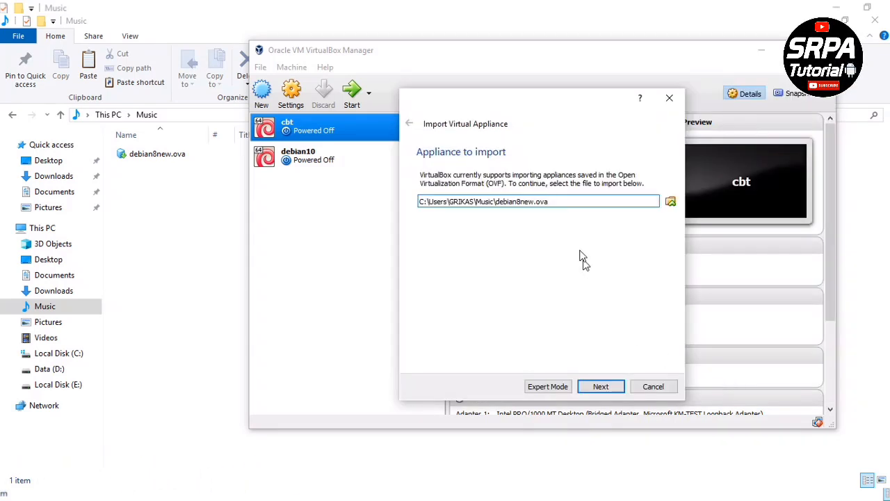
- Tick reinitialize MAC addresses for the network cards and start the import
left_click(601, 386)
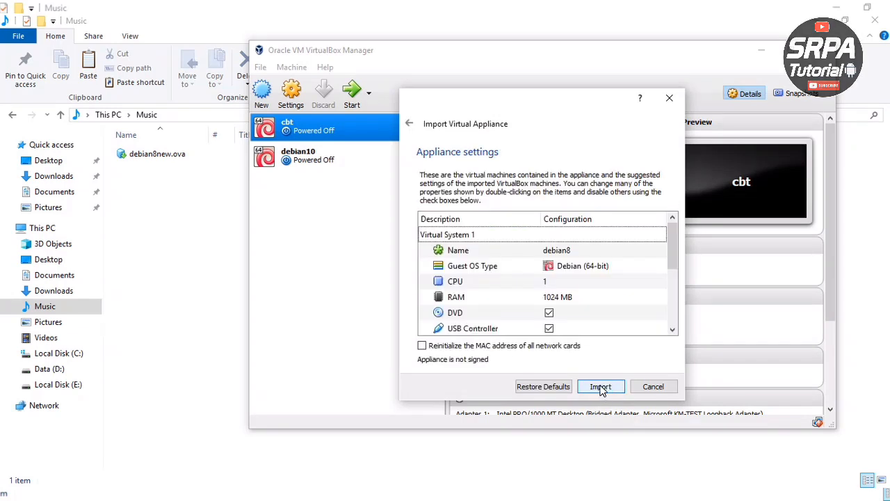
left_click(524, 347)
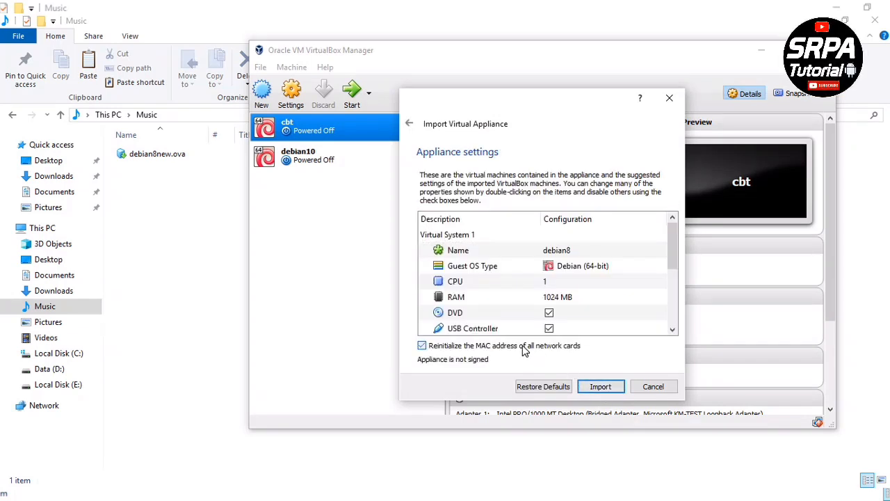
left_click(609, 386)
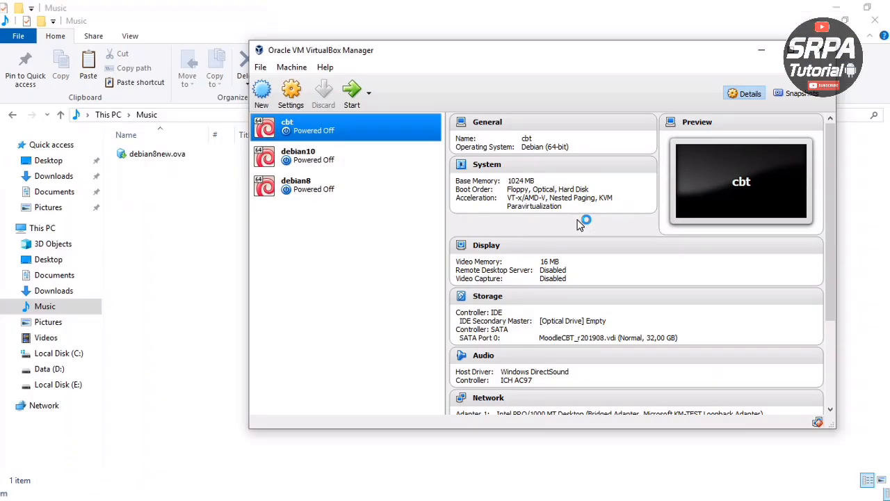
- Start debian8, dismiss the auto-capture notice, and boot Debian GNU/Linux from GRUB
left_click(326, 183)
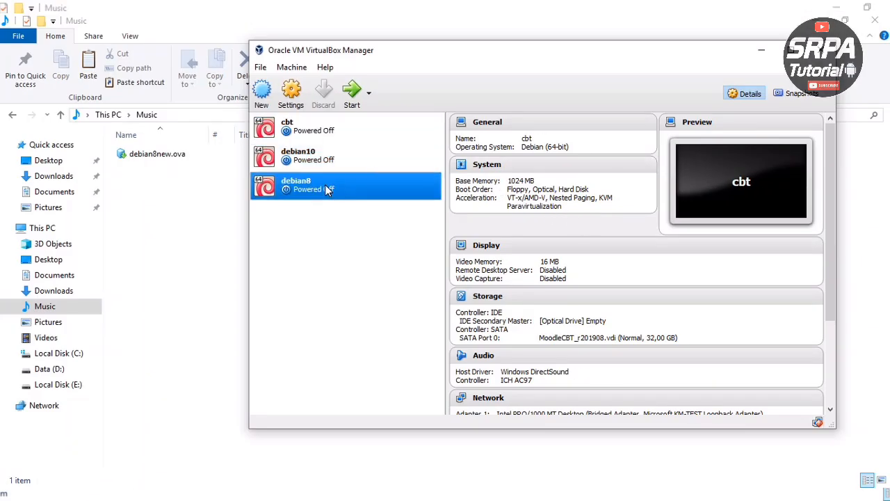
left_click_drag(498, 51, 398, 65)
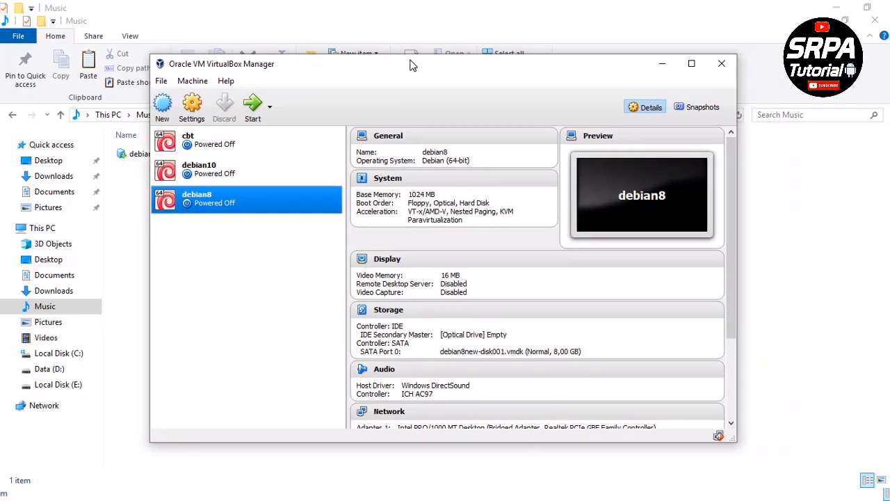
left_click(252, 106)
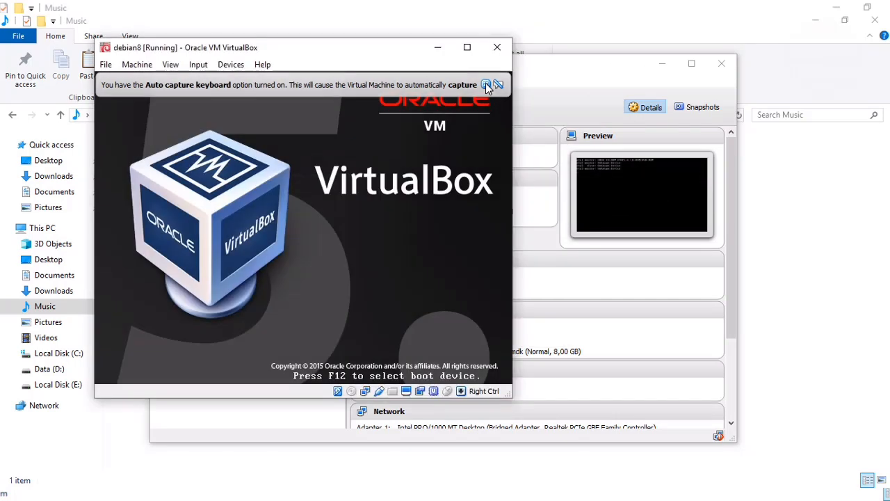
left_click(486, 84)
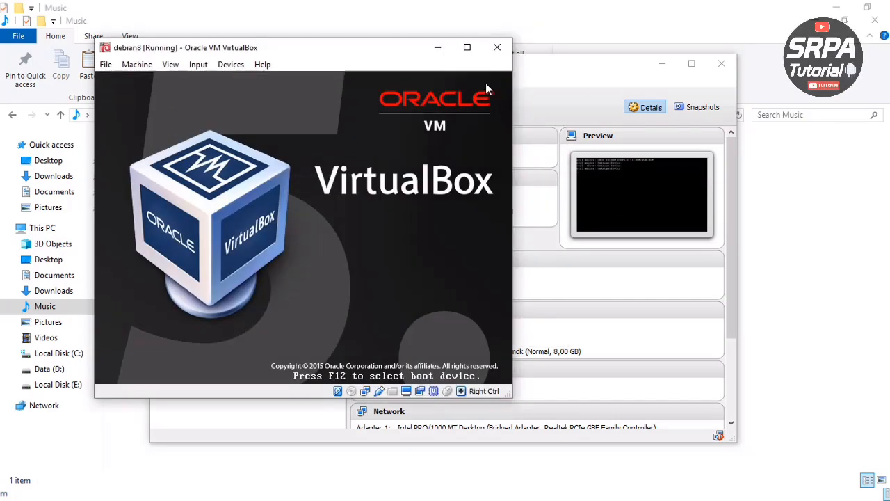
left_click_drag(257, 46, 492, 79)
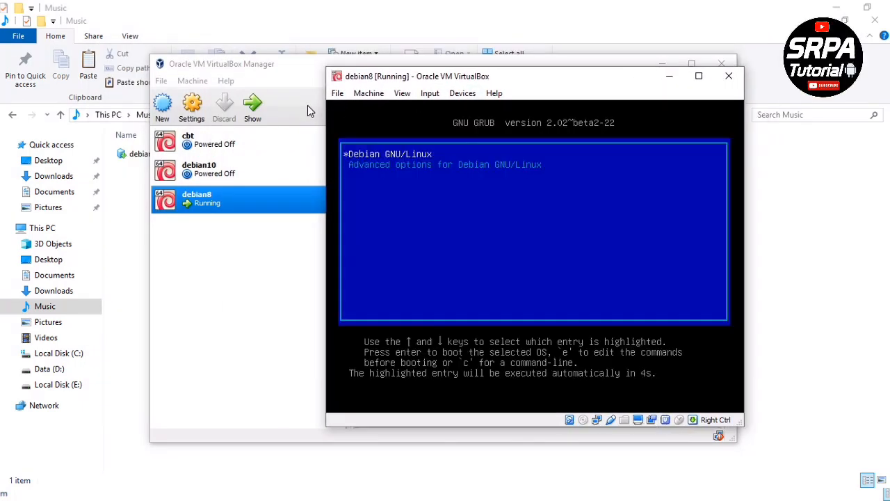
key("Return")
- Set Adapter 1's bridged Name to Microsoft KM-TEST Loopback Adapter and save the settings
left_click(192, 107)
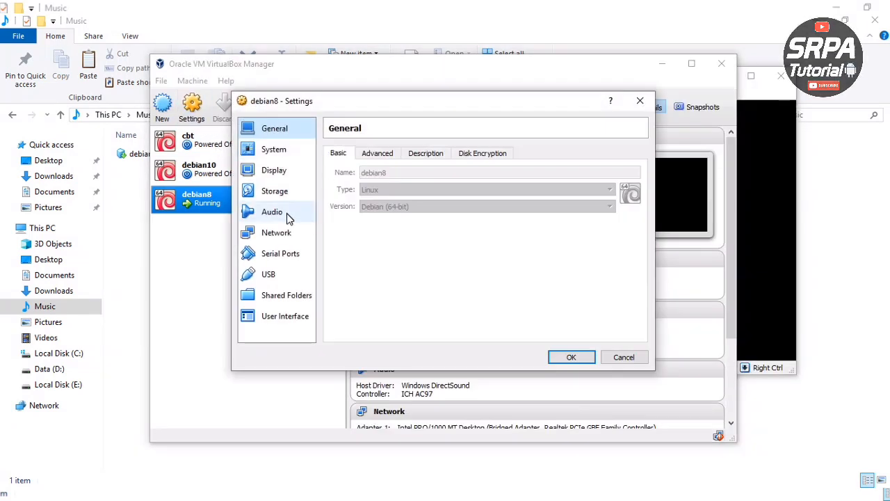
left_click(285, 234)
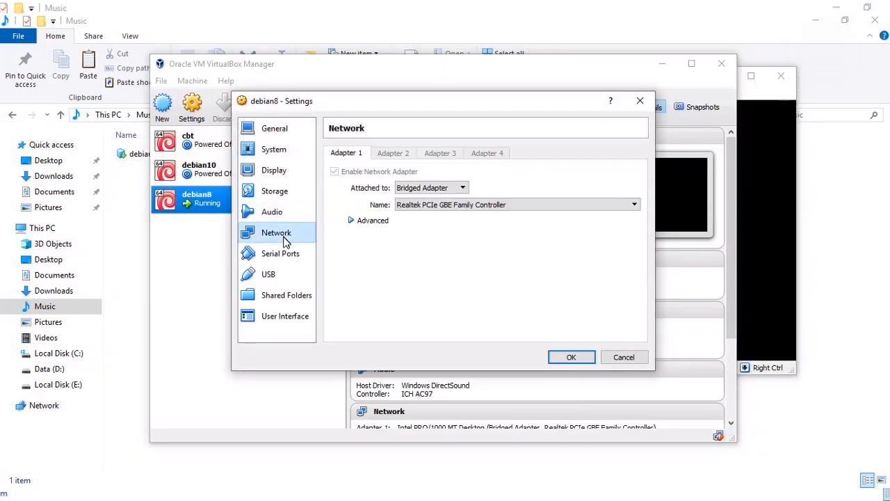
left_click(449, 204)
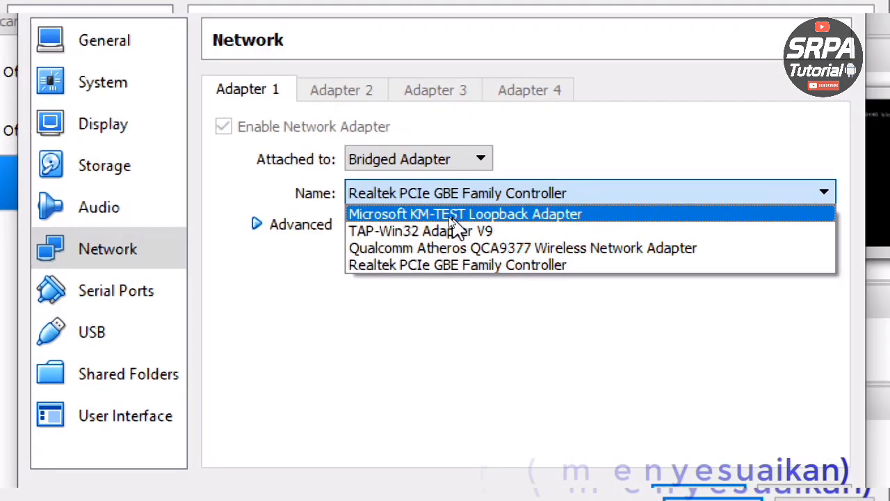
left_click(459, 216)
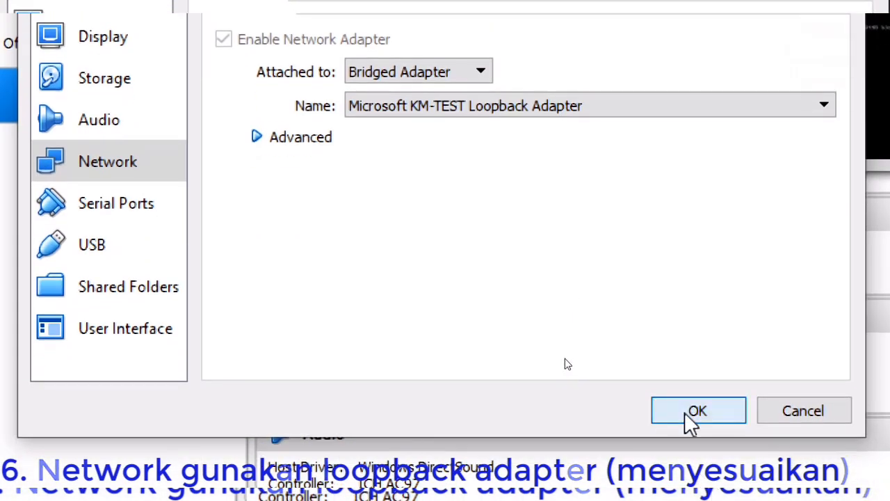
left_click(692, 412)
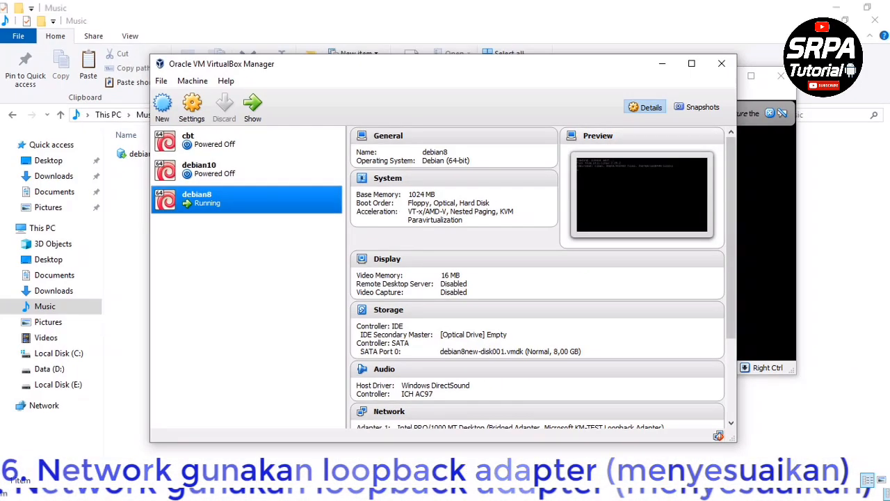
left_click(767, 182)
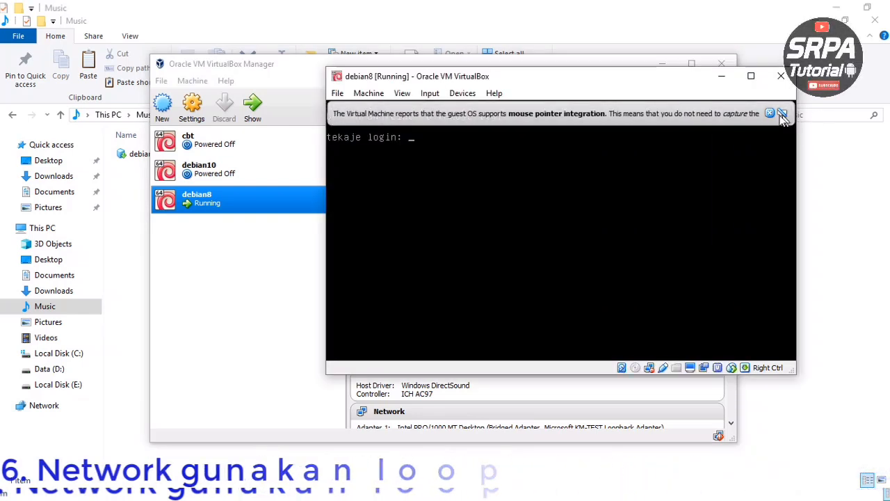
- Log in as root with the root password at tty1 and run ifconfig
left_click_drag(575, 80, 436, 119)
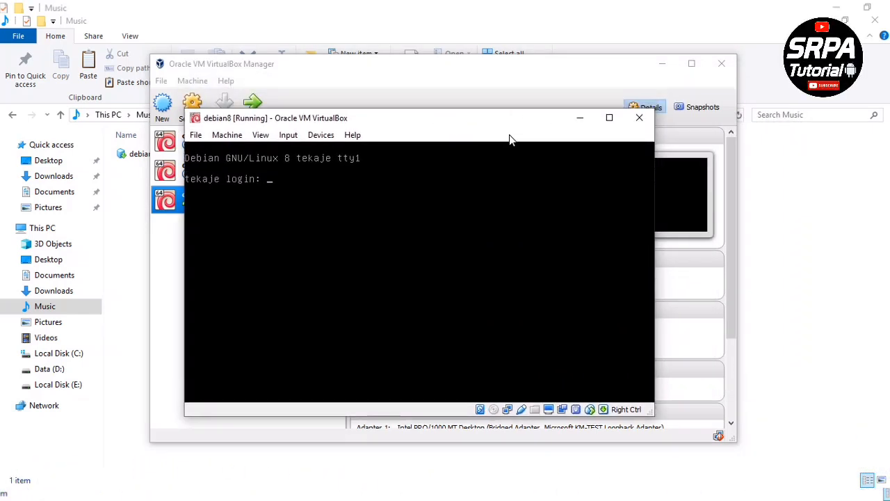
type("root")
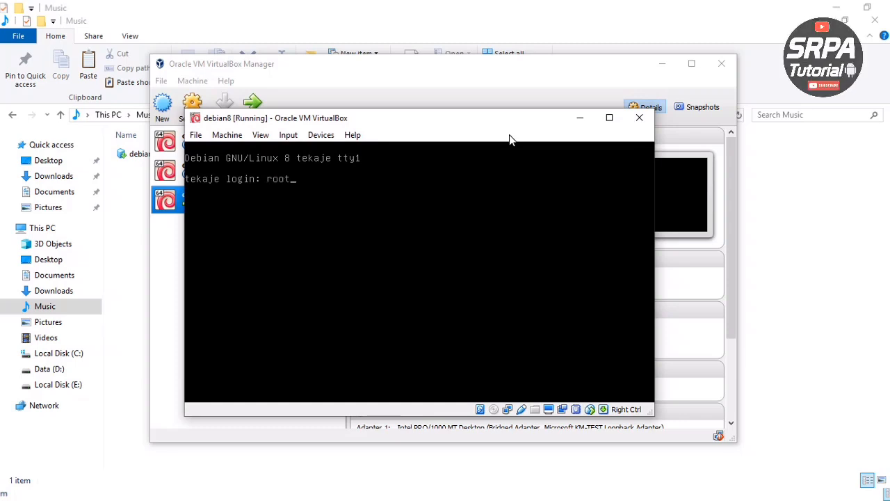
key("Return")
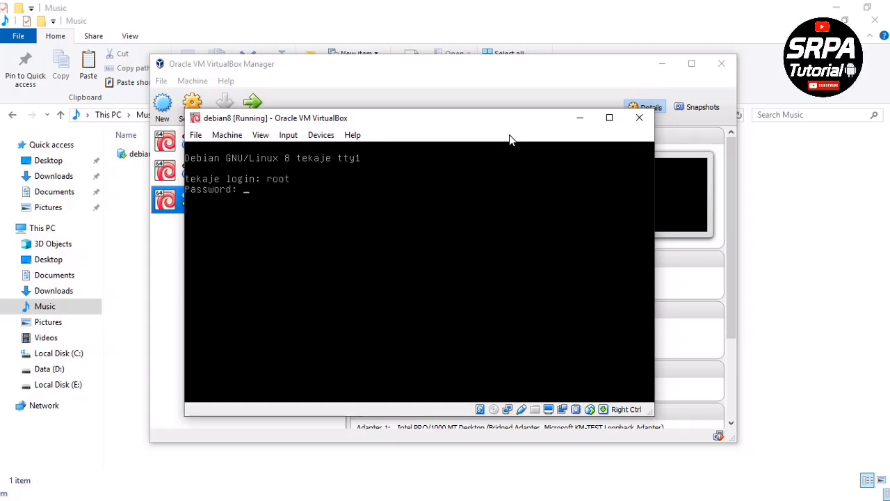
left_click(400, 69)
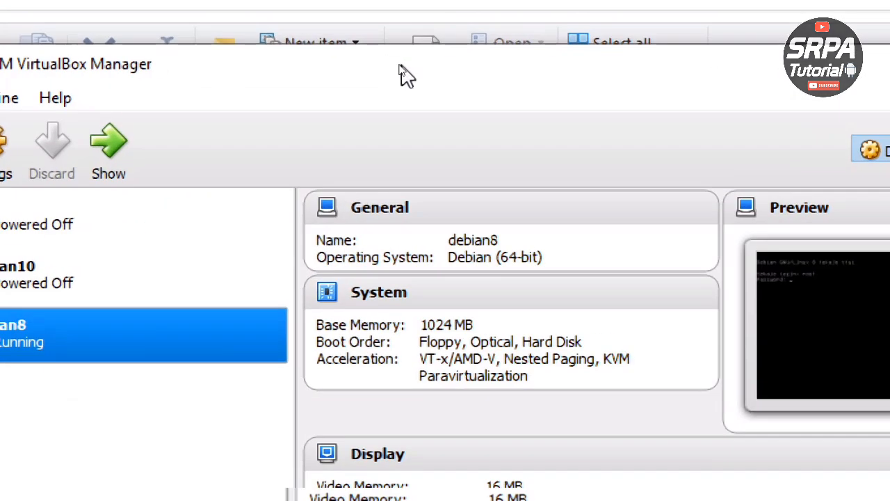
key("alt+Tab")
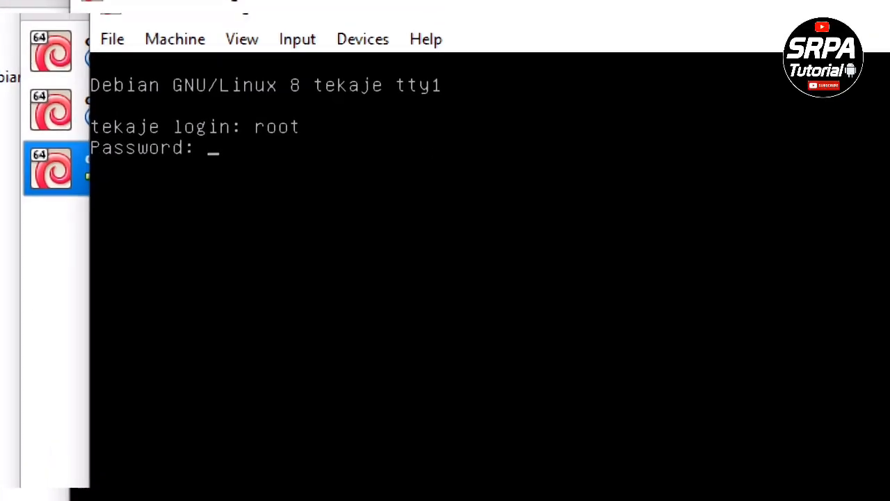
key("Return")
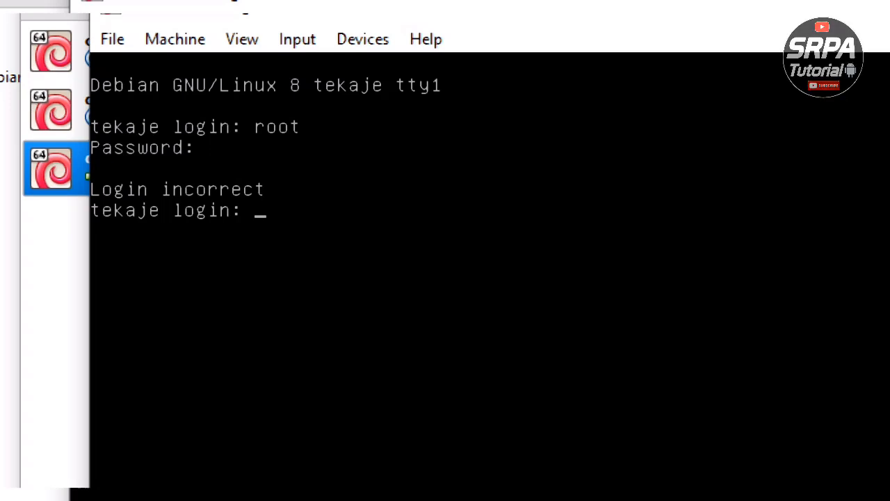
type("roo")
type("t")
key("Return")
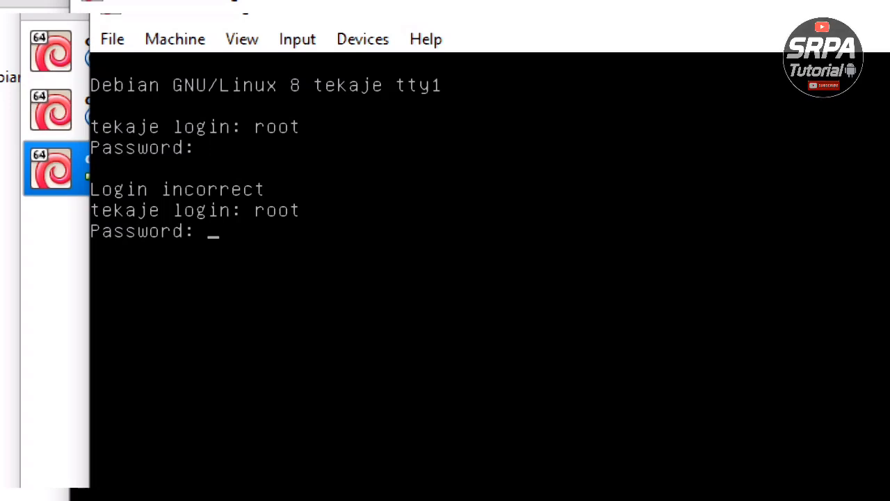
key("Return")
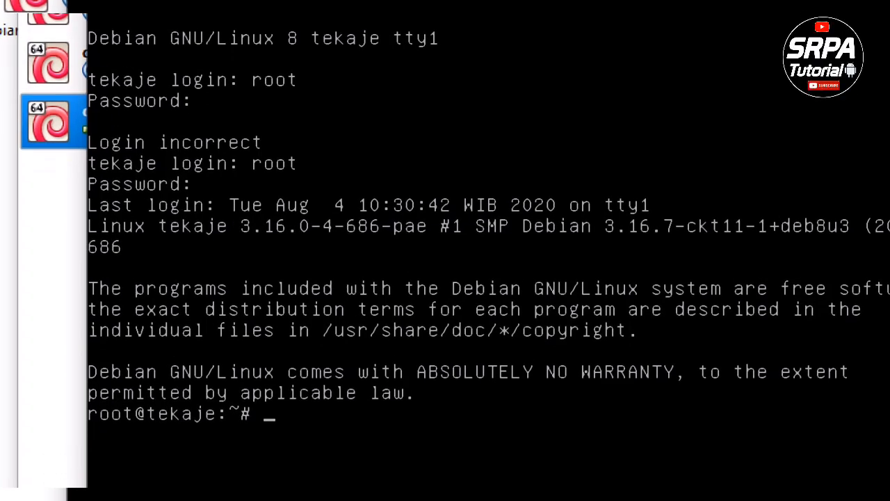
type("ifconfig")
key("Return")
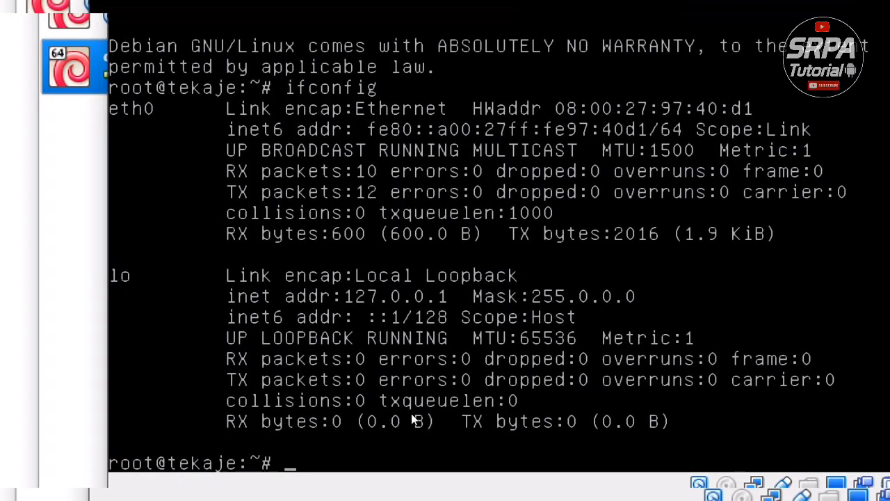
- Run 'ifconfig eth0 192.168.100.1/28', then ifconfig to confirm inet addr 192.168.100.1
type("ifcongi")
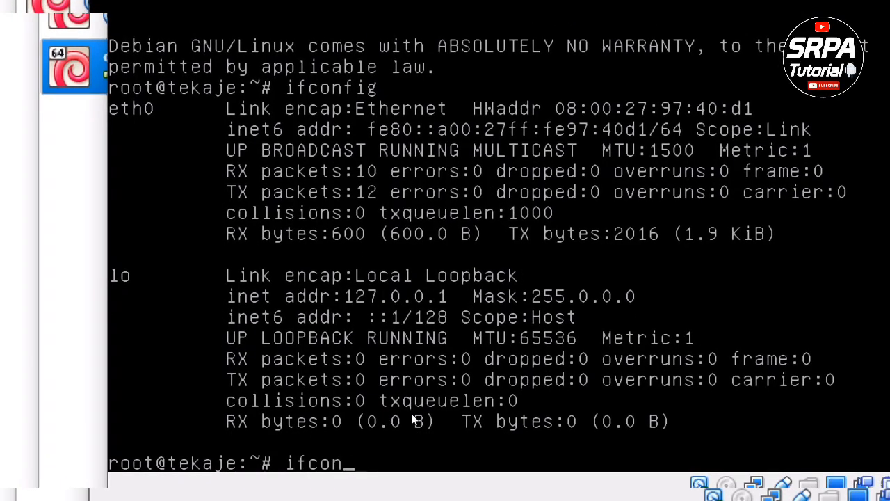
key("BackSpace")
key("BackSpace")
key("BackSpace")
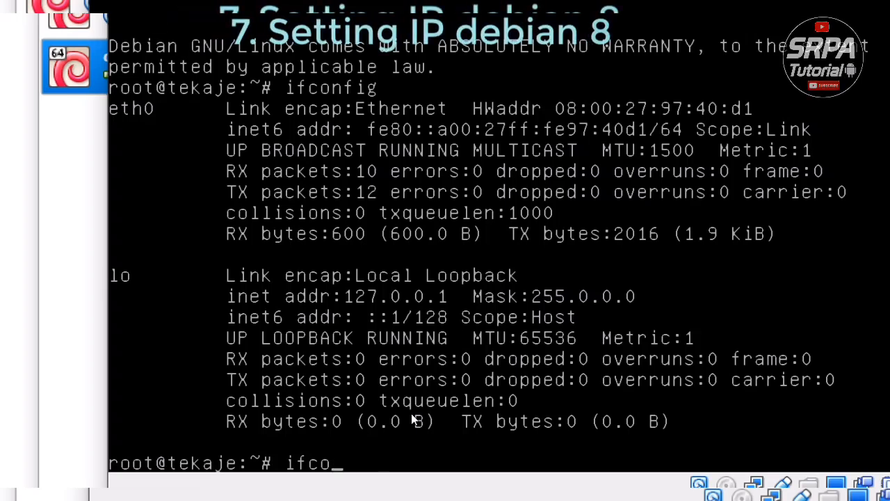
type("nfig /et")
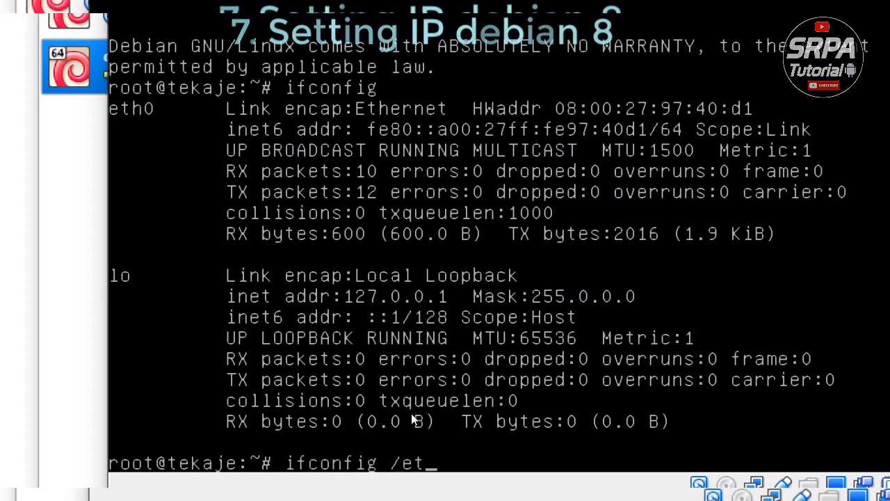
key("BackSpace")
key("BackSpace")
key("BackSpace")
type("eth0 ")
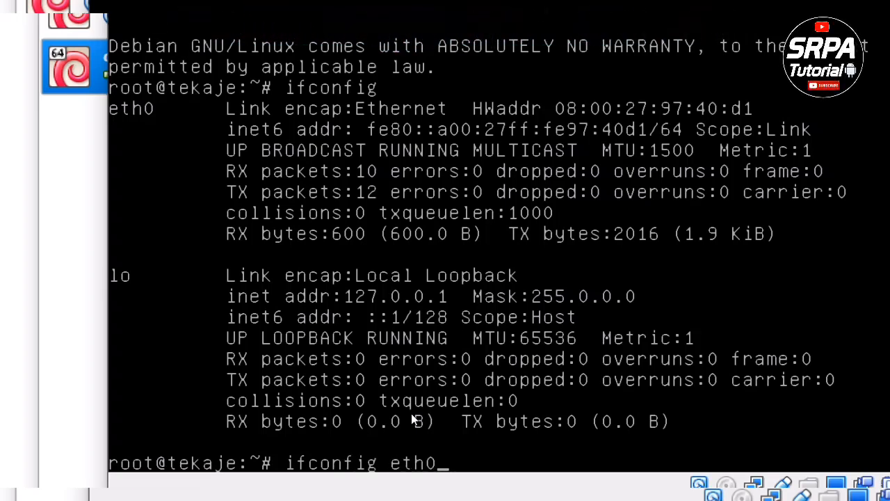
type("192.")
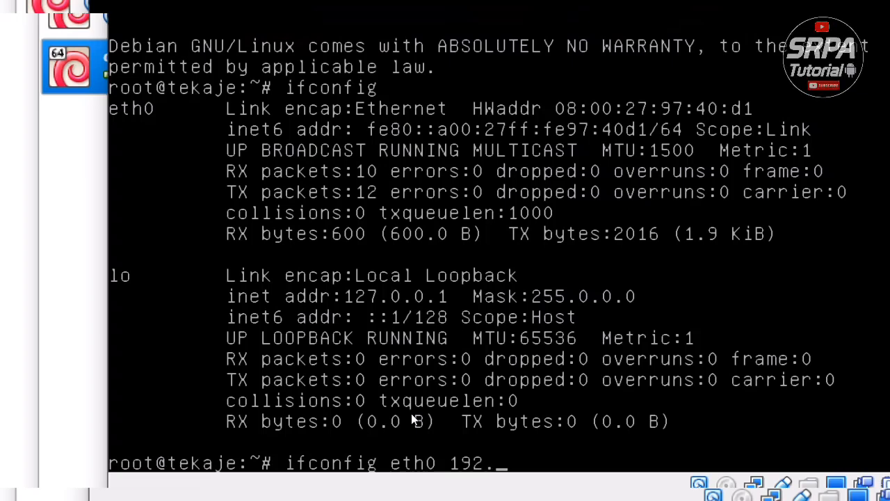
type("168.100.1/24")
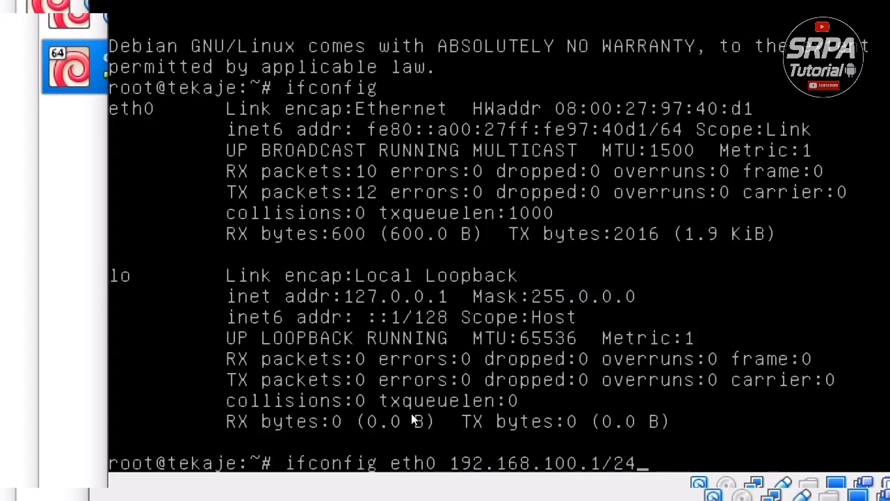
key("BackSpace")
type("8")
key("Return")
type("if")
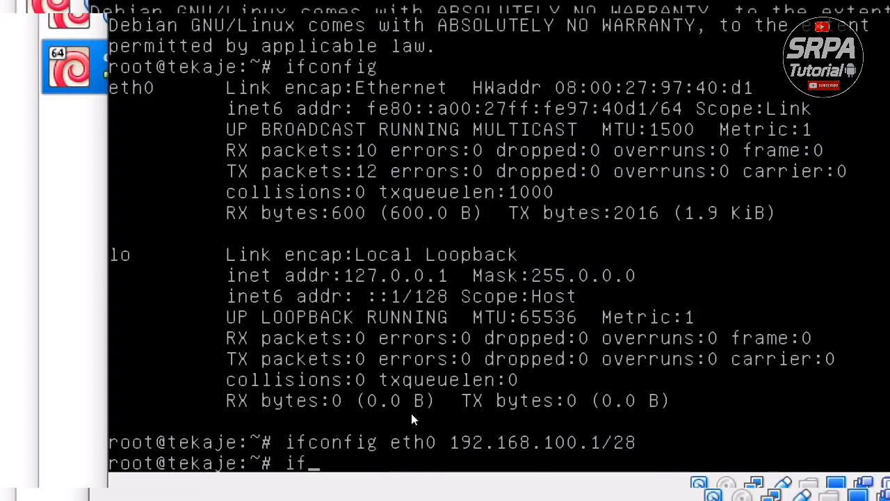
type("config")
key("Return")
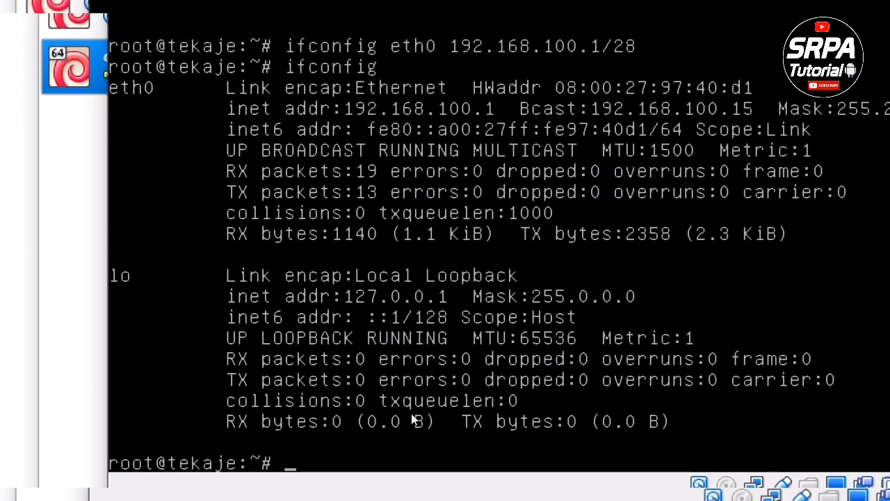
- Ping 192.168.100.2, stop after four replies with 0% loss, then clear the console
type("pin")
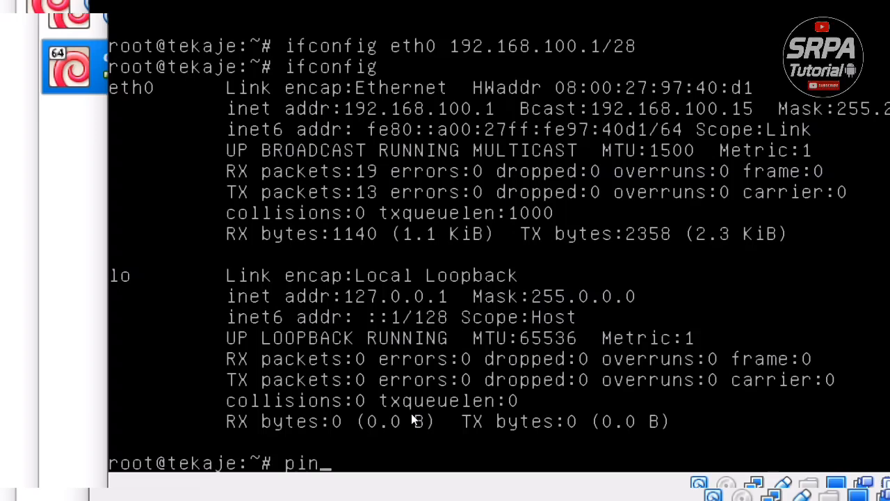
type("g 192.168.1")
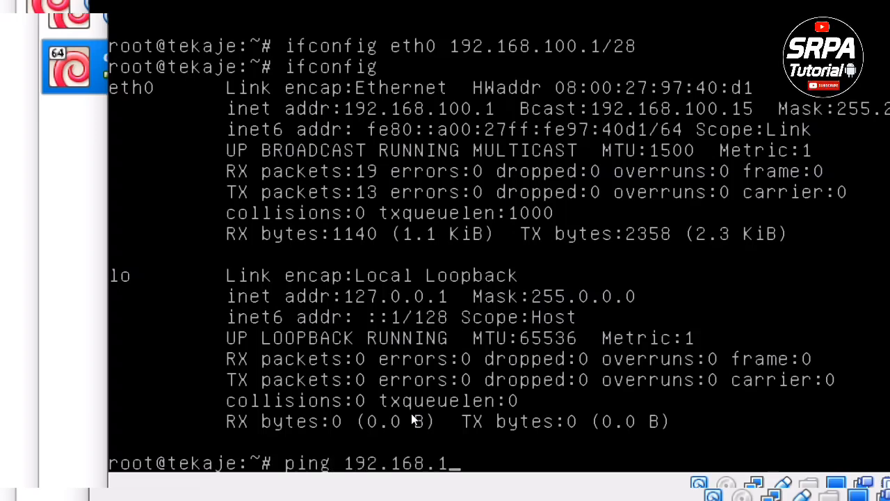
type("00.2")
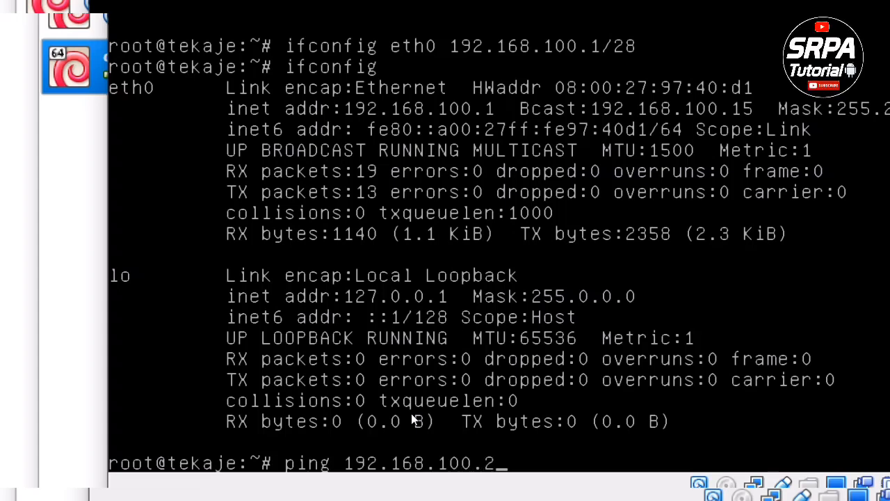
key("Return")
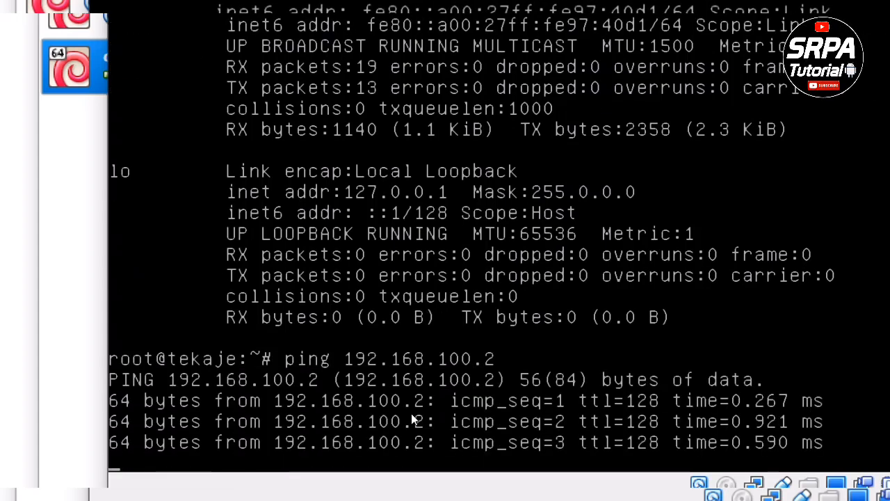
key("ctrl+c")
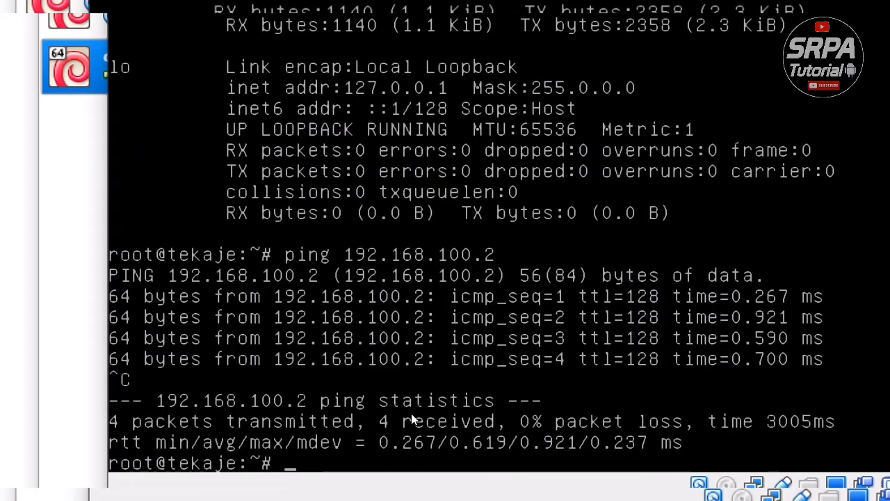
type("clear")
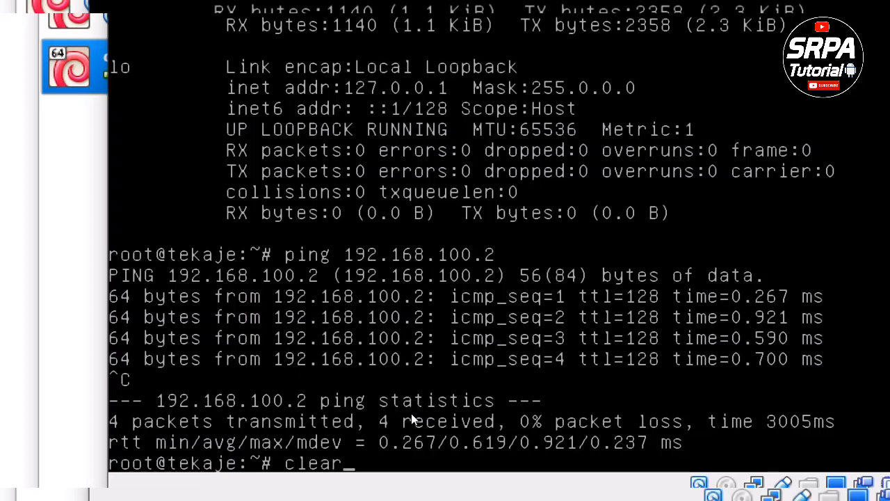
key("Return")
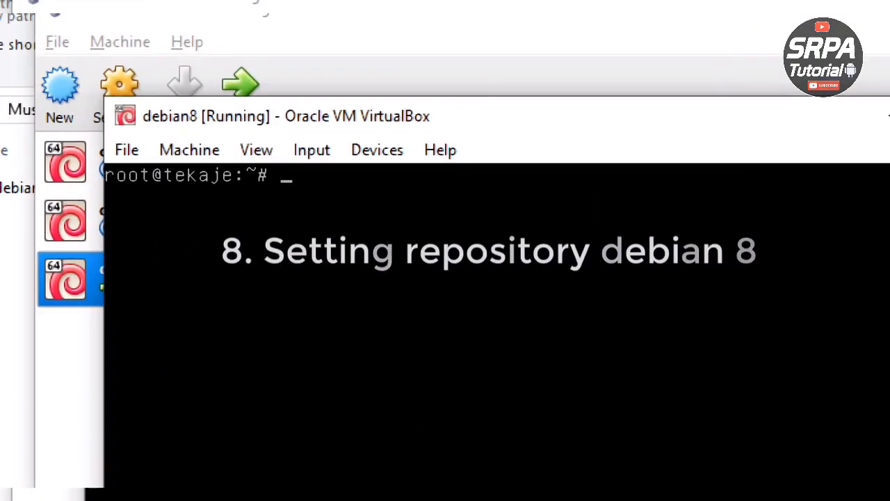
- Open /etc/apt/sources.list in the editor with 'pico /etc/apt/sources.list'
type("/")
key("BackSpace")
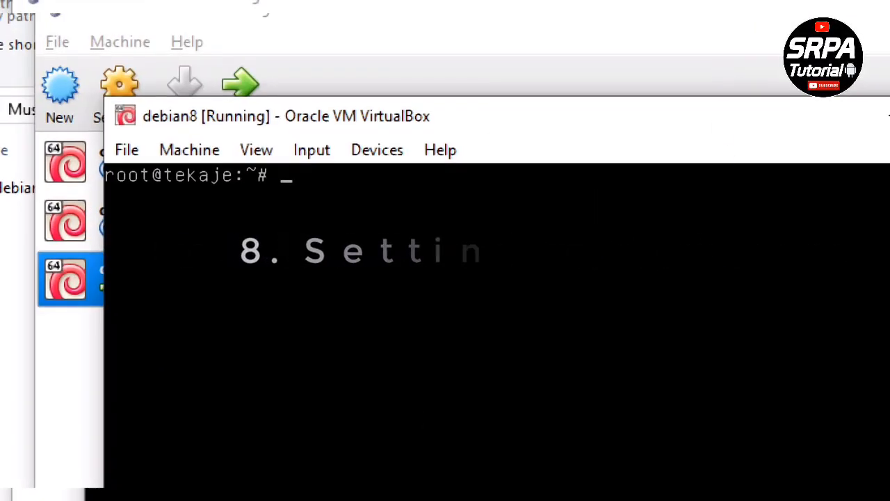
type("pico ")
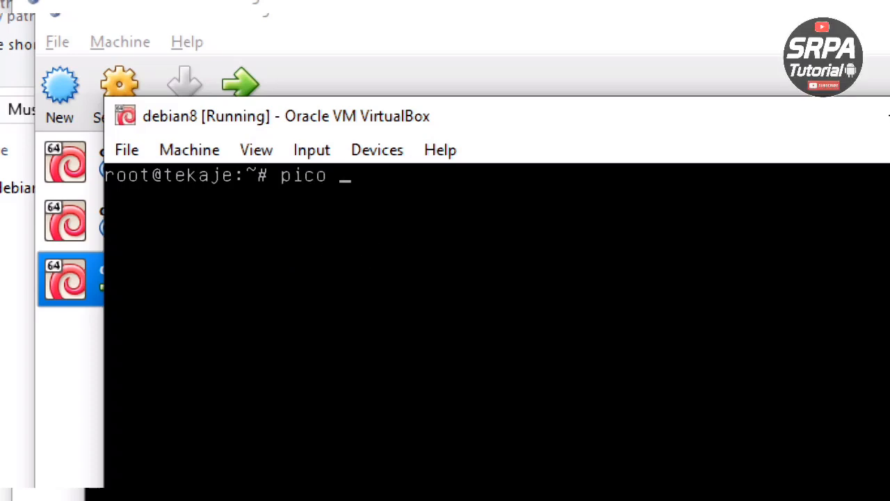
type("/etc/apt")
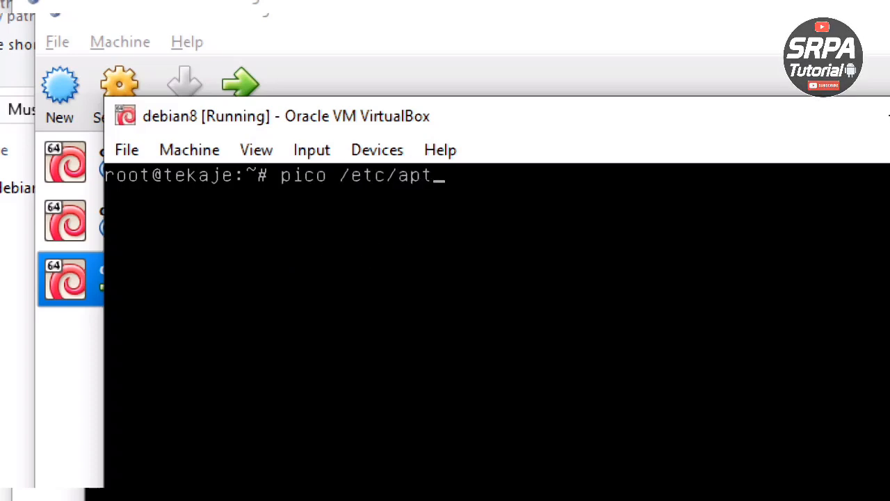
type("/sources.list")
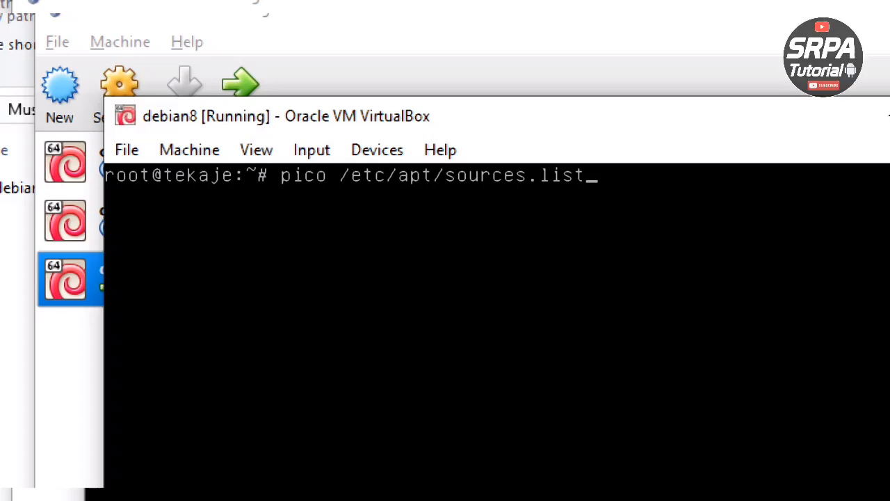
key("Return")
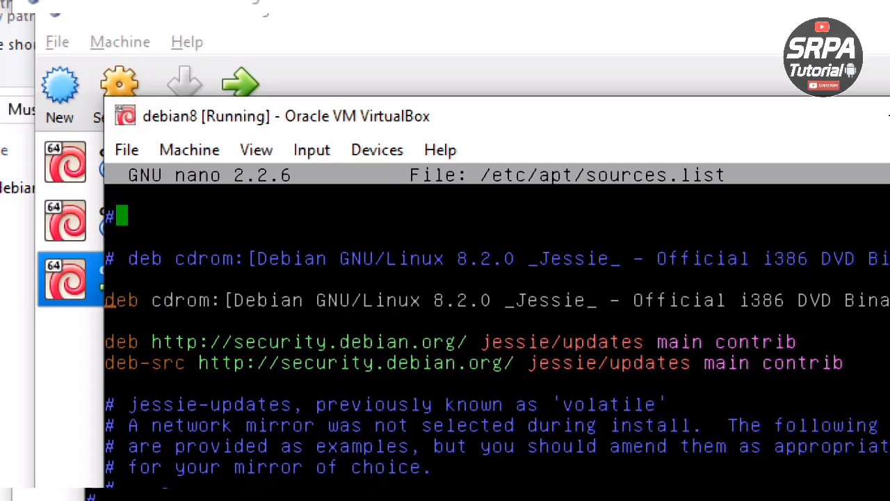
key("ctrl")
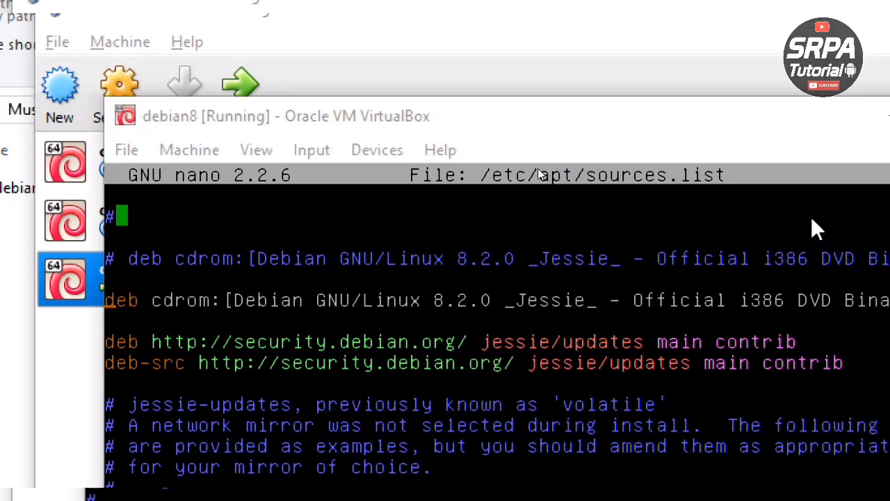
- Comment out the existing cdrom and security repository lines with '#'
left_click(365, 116)
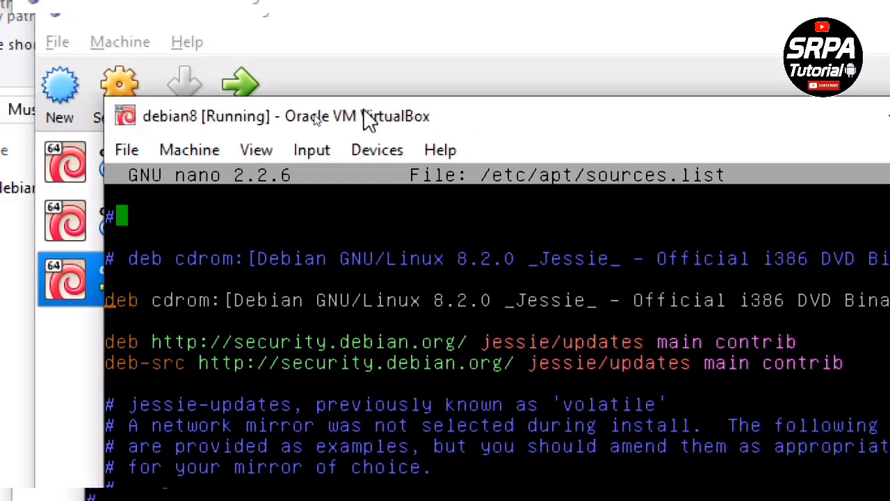
type("#")
key("Down")
key("Down")
key("Left")
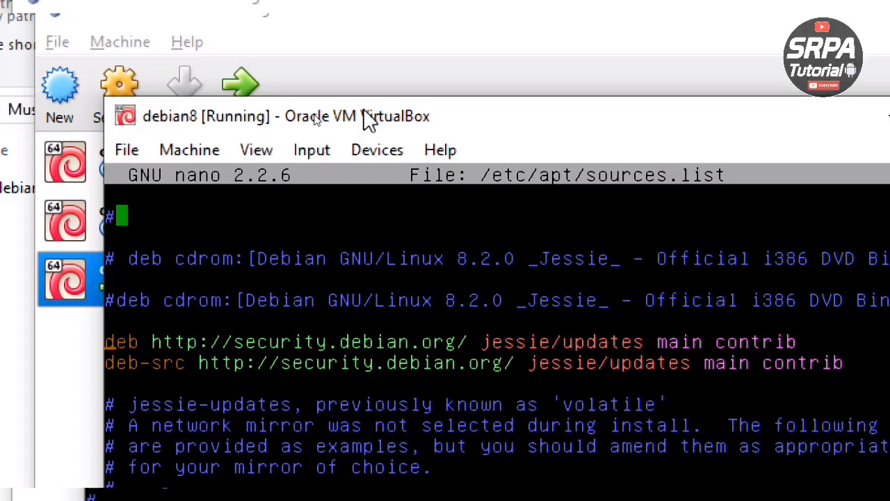
type("#")
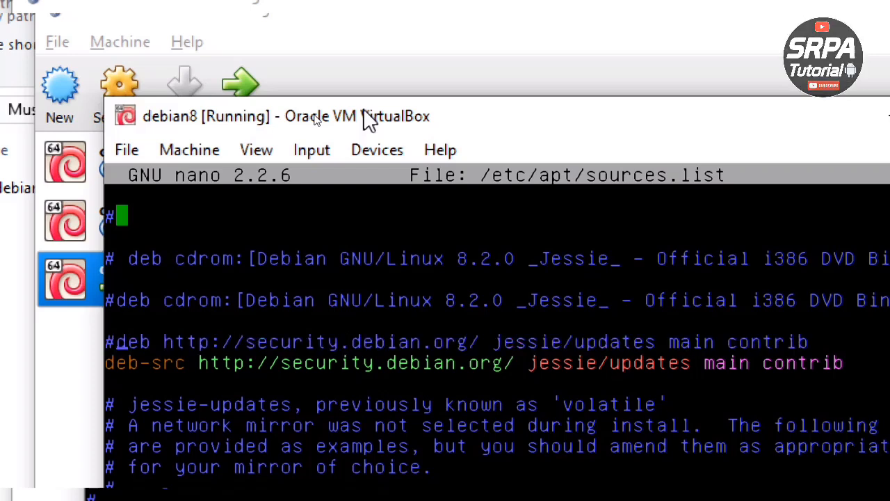
key("Down")
key("Left")
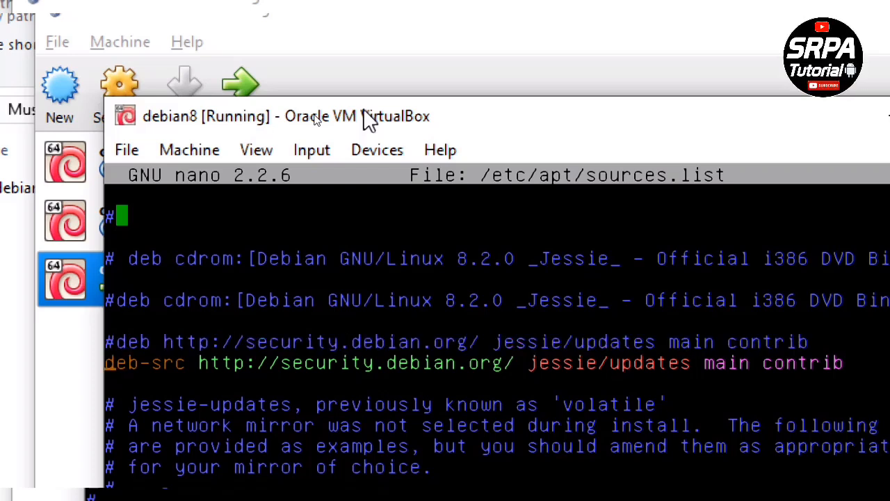
type("#")
key("Down")
key("Down")
key("Down")
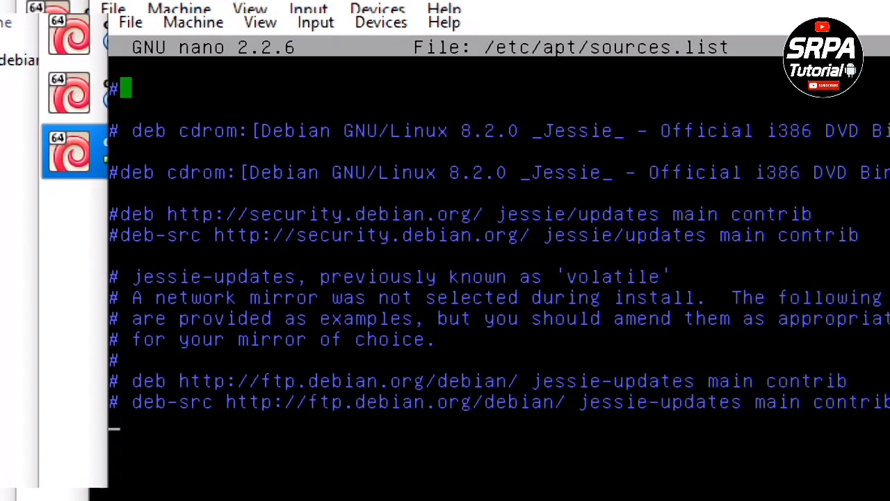
type("de")
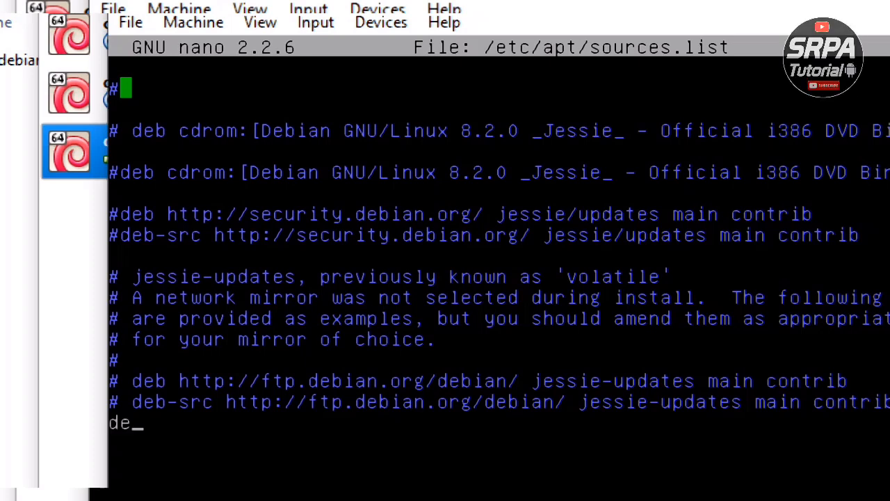
type("b http:")
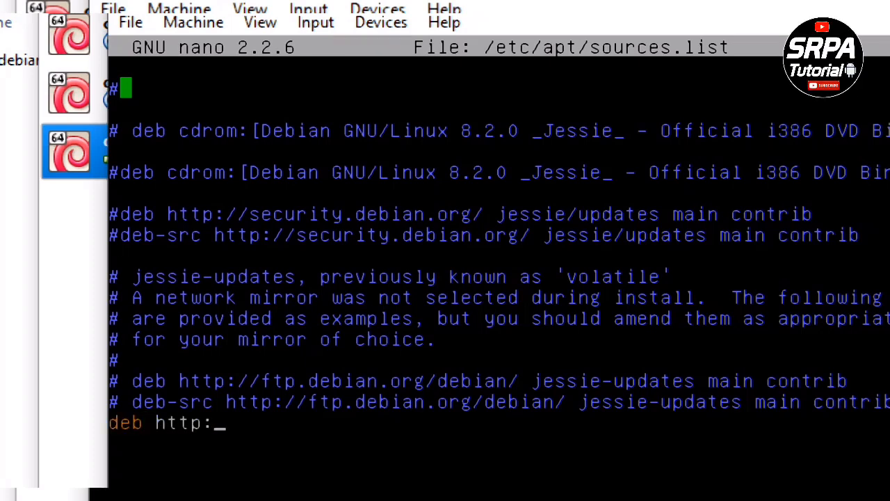
type("//192.")
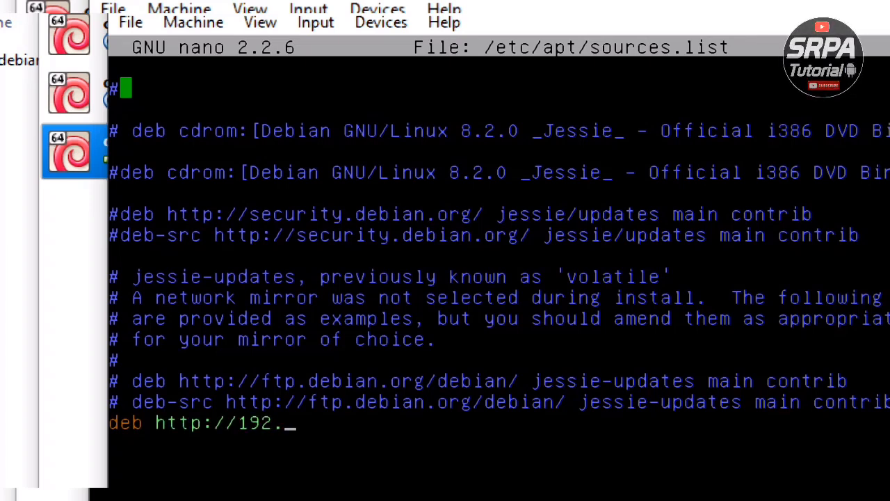
type("168.100")
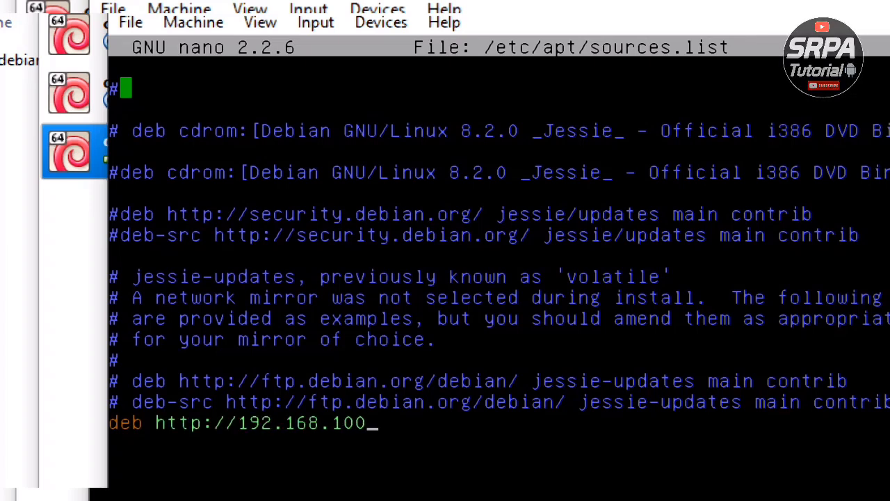
type(".2")
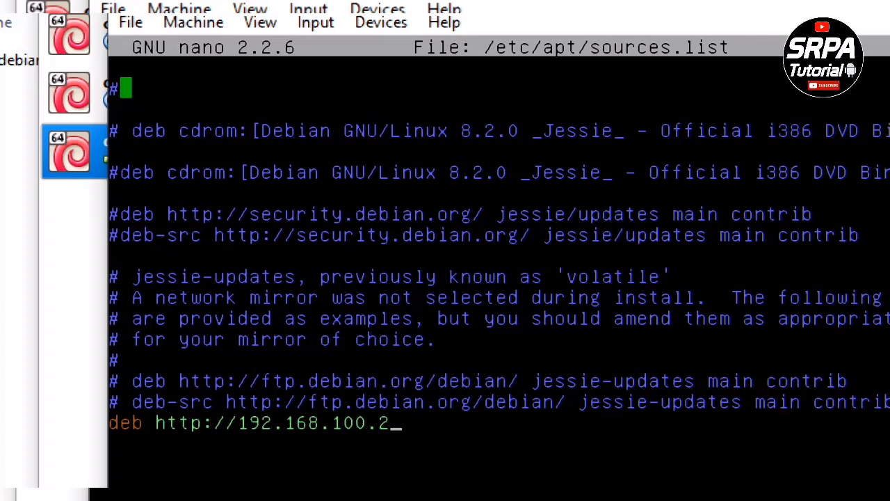
type(":8")
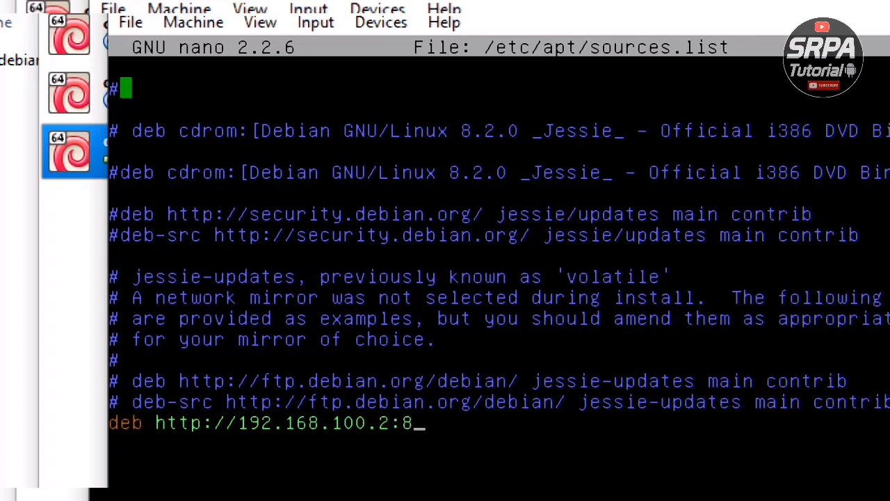
type("080/")
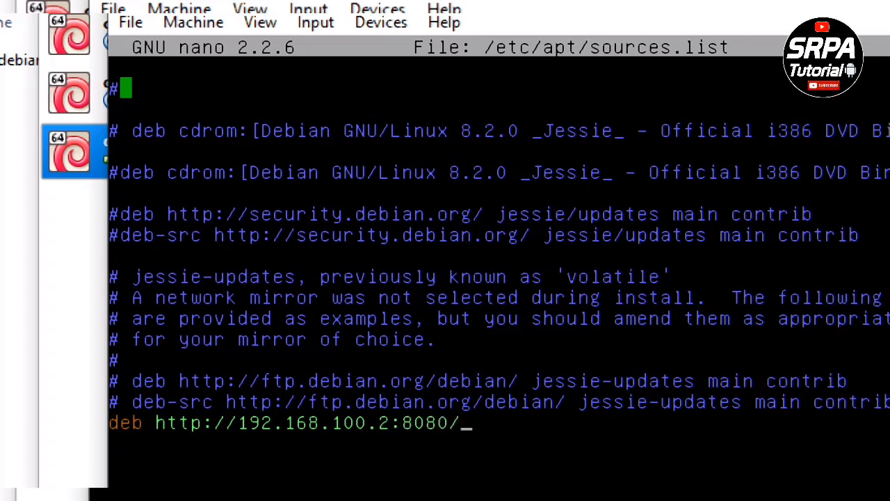
type("debian")
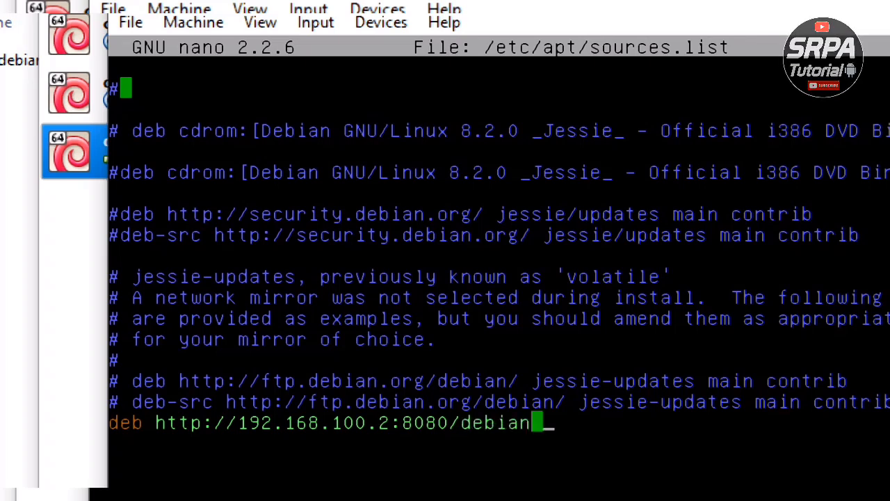
type("9")
key("BackSpace")
type("8/dvd")
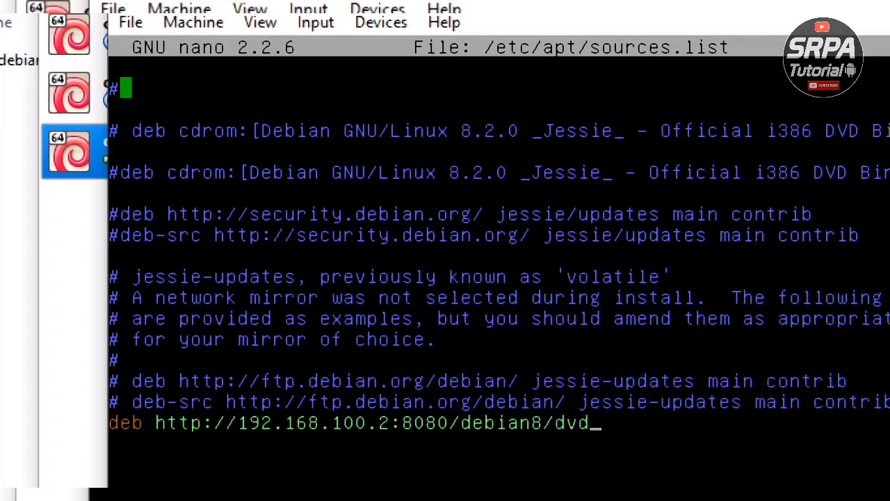
type("1")
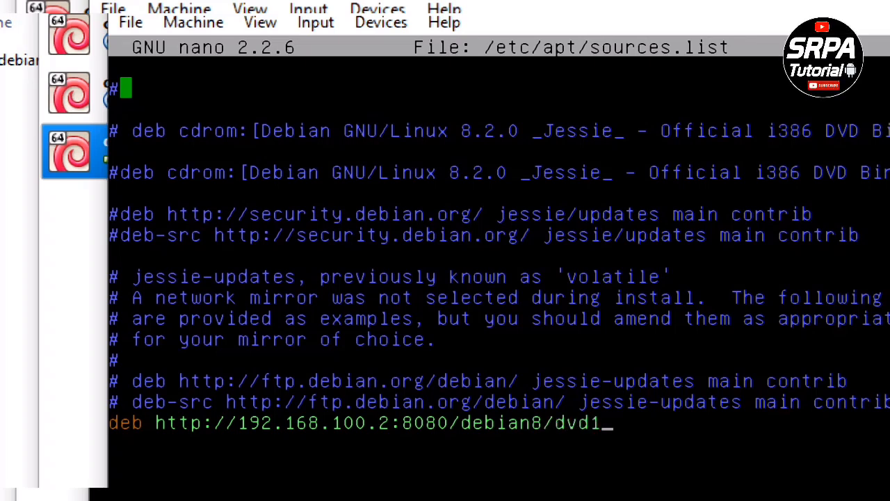
type(" jess")
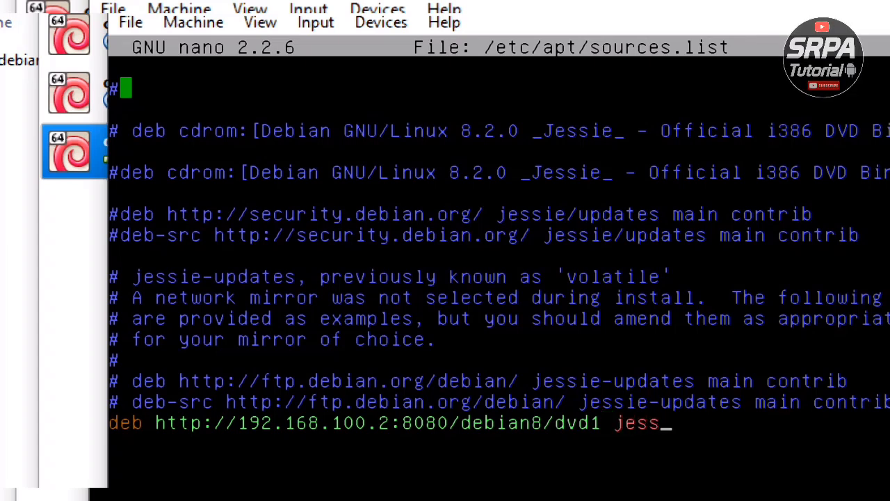
type("ie")
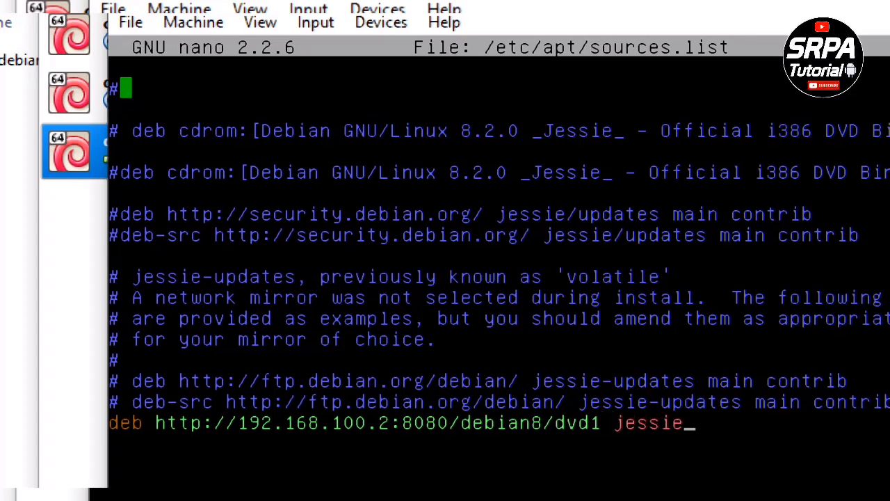
type(" main c")
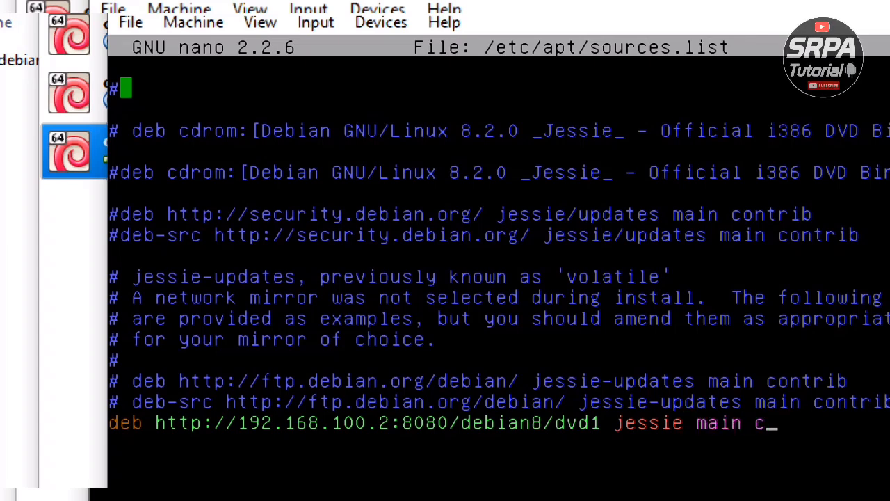
type("ontrib")
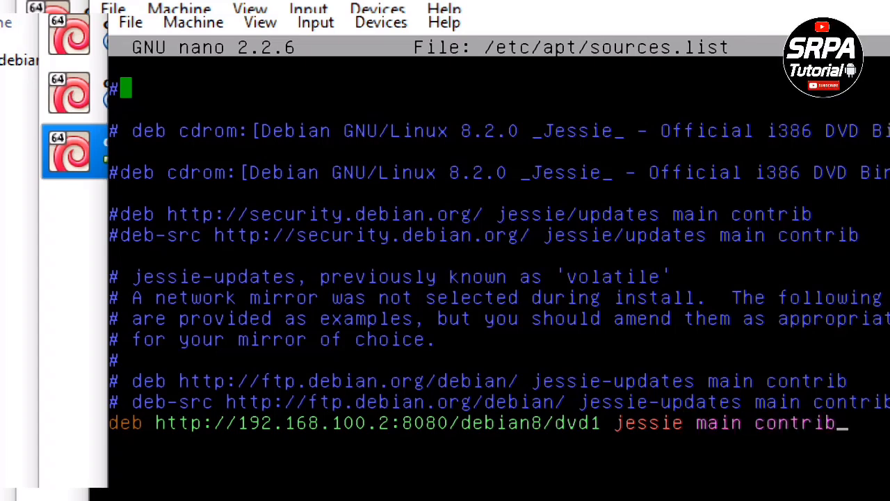
key("ctrl+k")
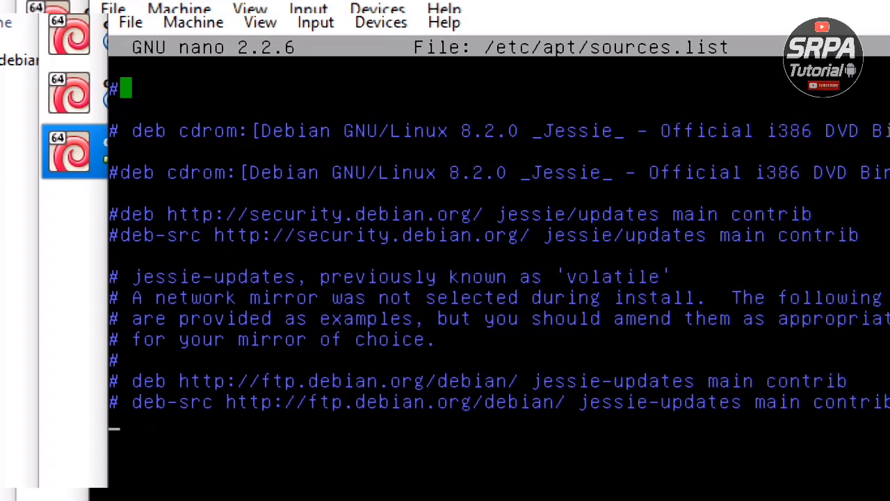
- Paste the repository line three times, changing the copies to dvd2 and dvd3
key("ctrl+u")
key("ctrl+u")
key("ctrl+u")
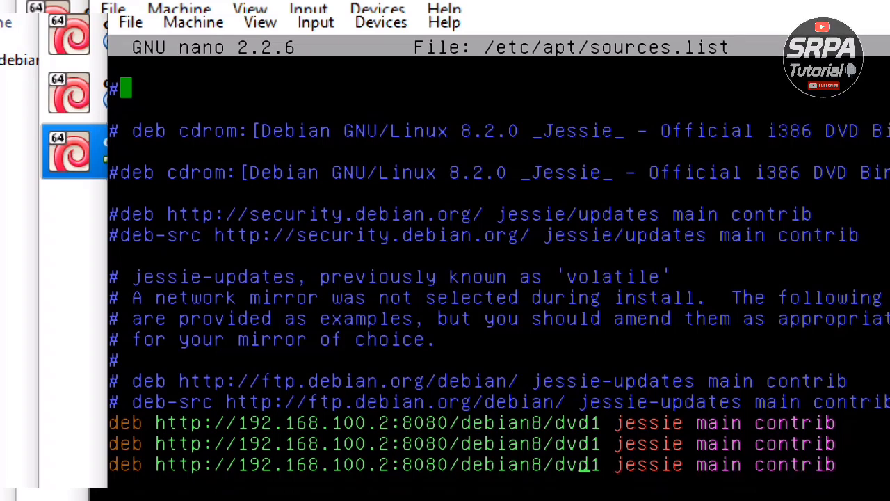
key("BackSpace")
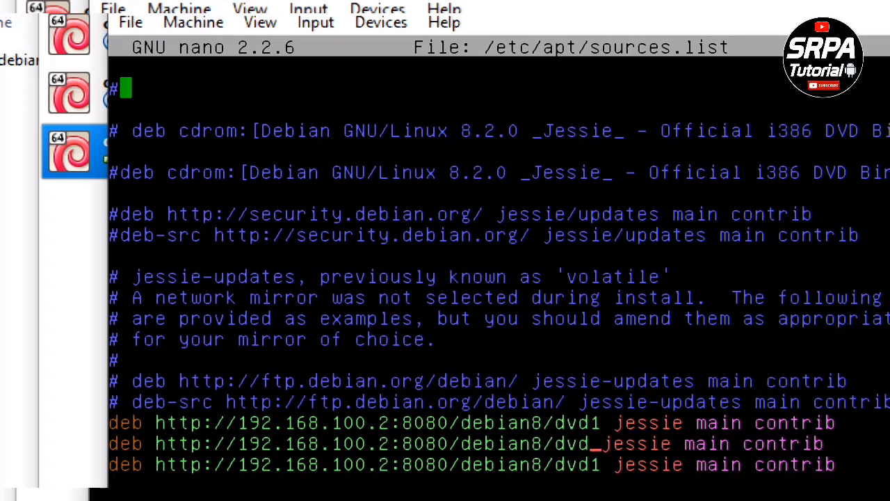
type("2")
key("Down")
key("BackSpace")
type("3")
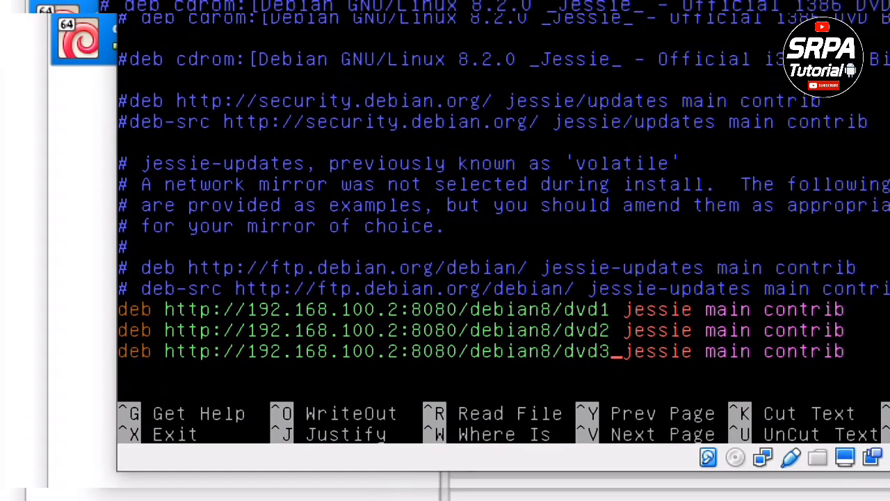
- Save the edited /etc/apt/sources.list and exit nano
key("ctrl+x")
key("y")
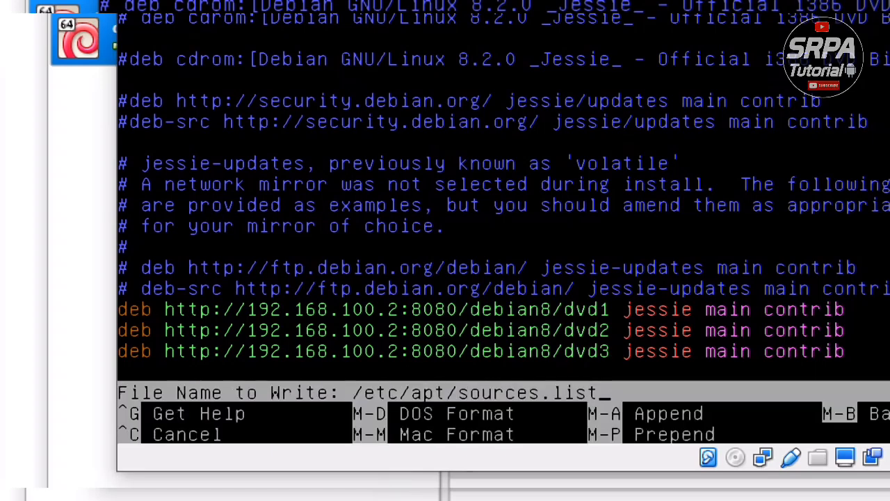
key("Return")
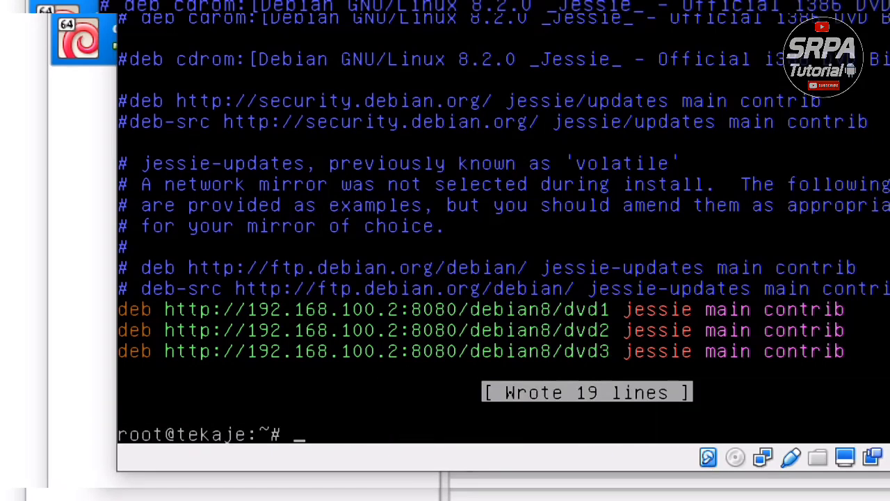
- Run apt-get update against the local repositories, then clear the terminal
type("apt")
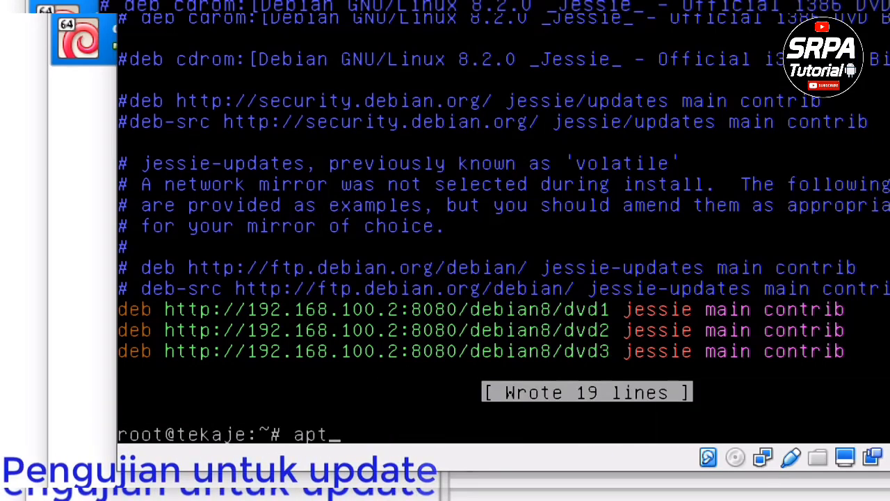
type("-get ")
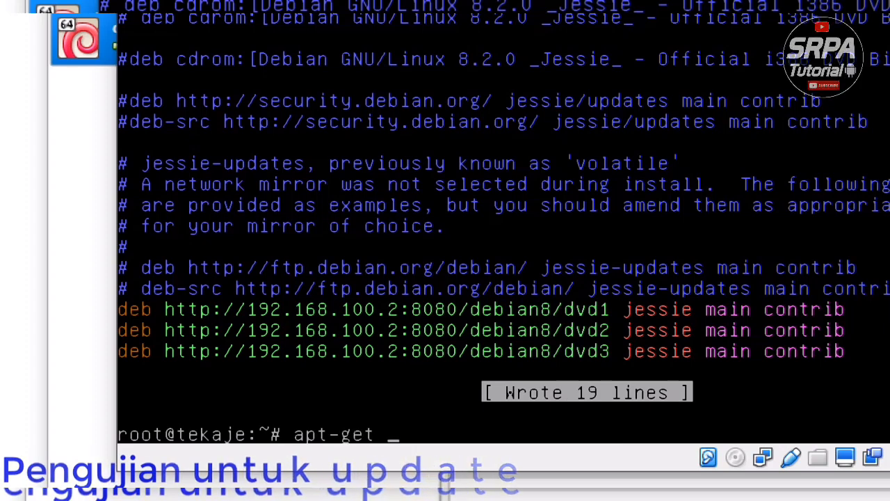
type("update")
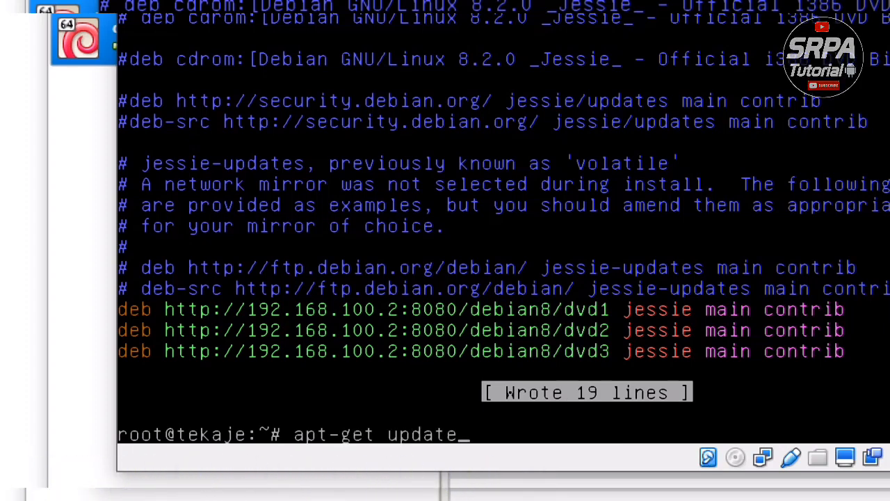
key("Return")
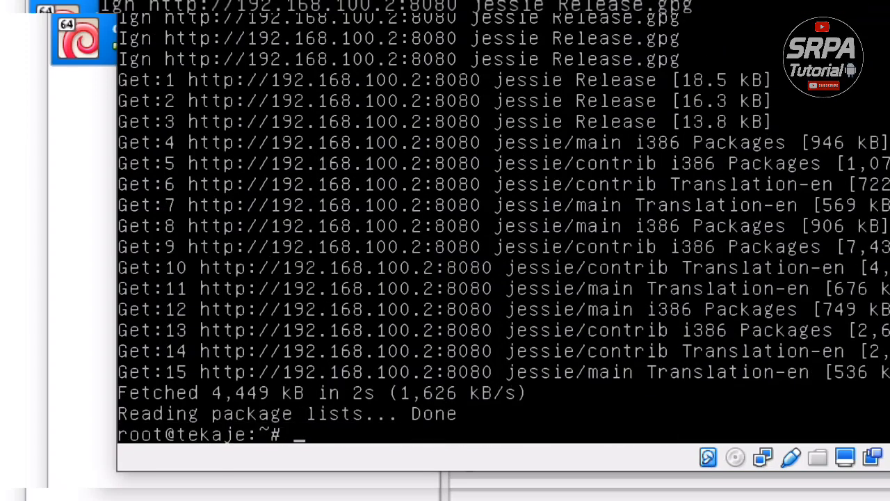
type("clear")
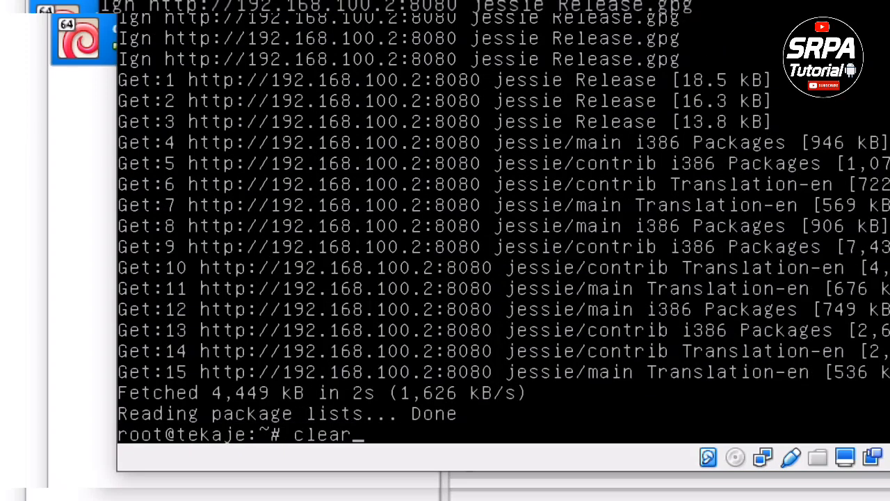
key("Return")
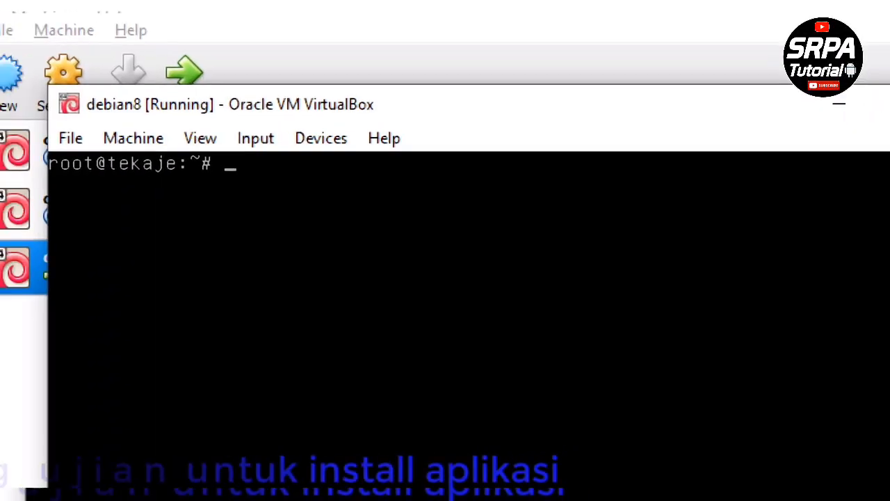
- Run 'apt-get install ssh', confirming continuation and the unauthenticated packages with y
type("apt-get ")
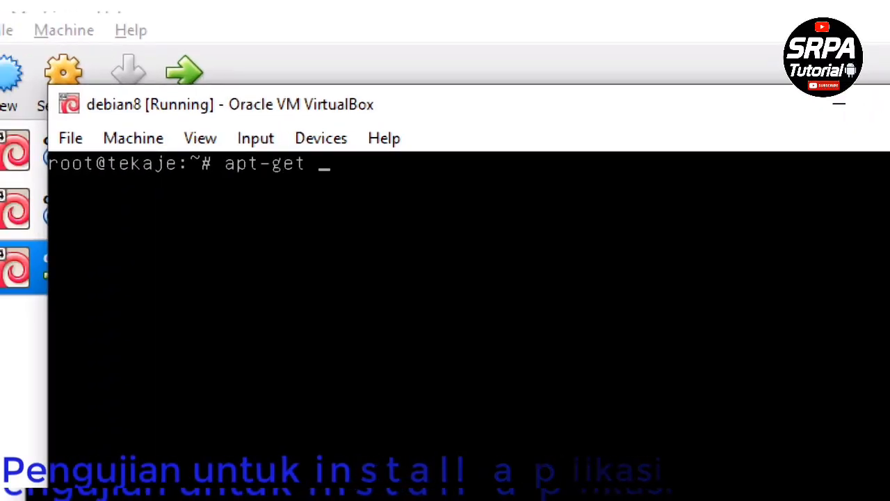
type("install ssh")
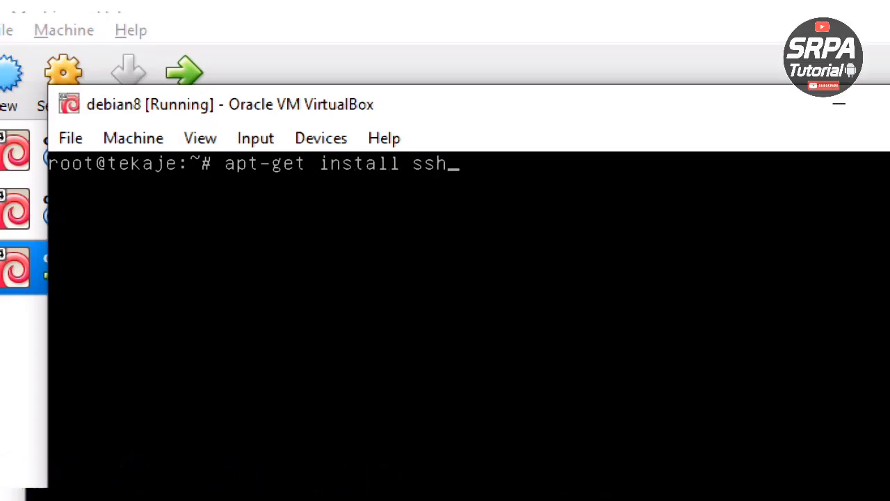
key("Return")
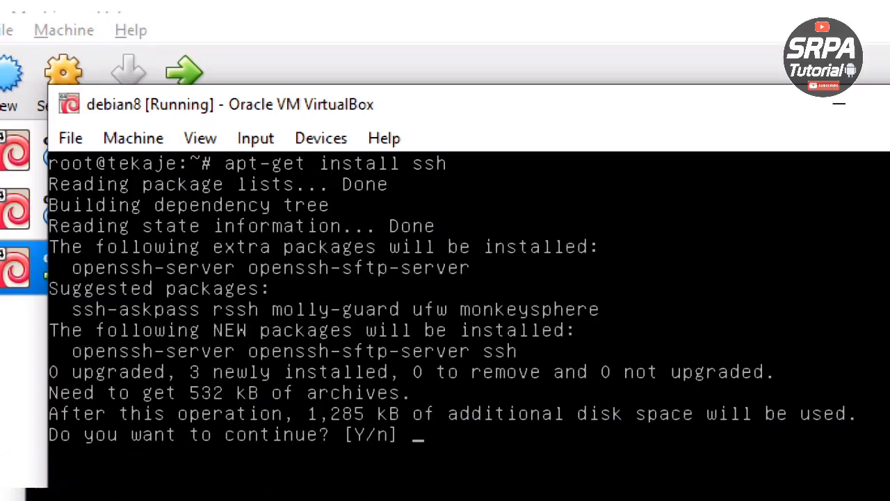
type("y")
key("Return")
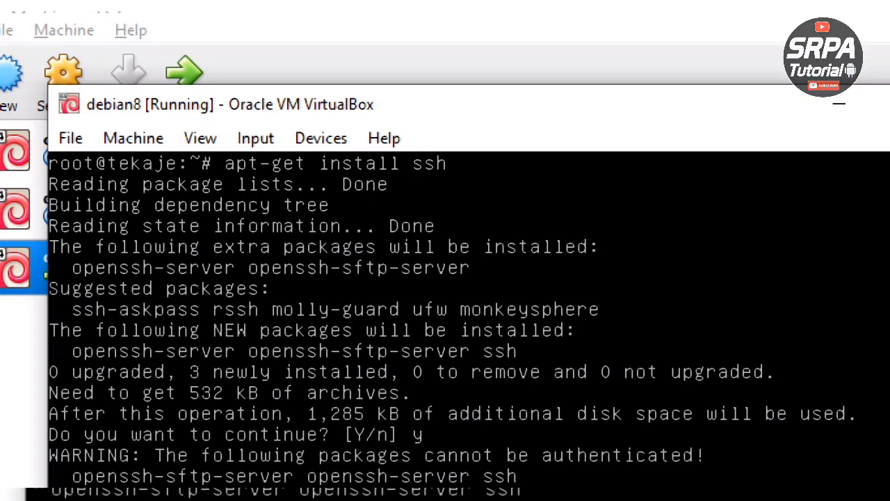
type("y")
key("Return")
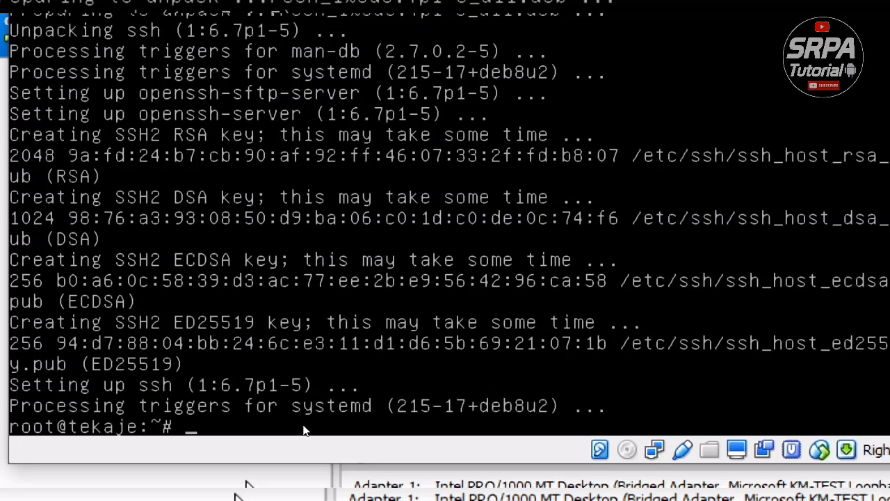
type("~")
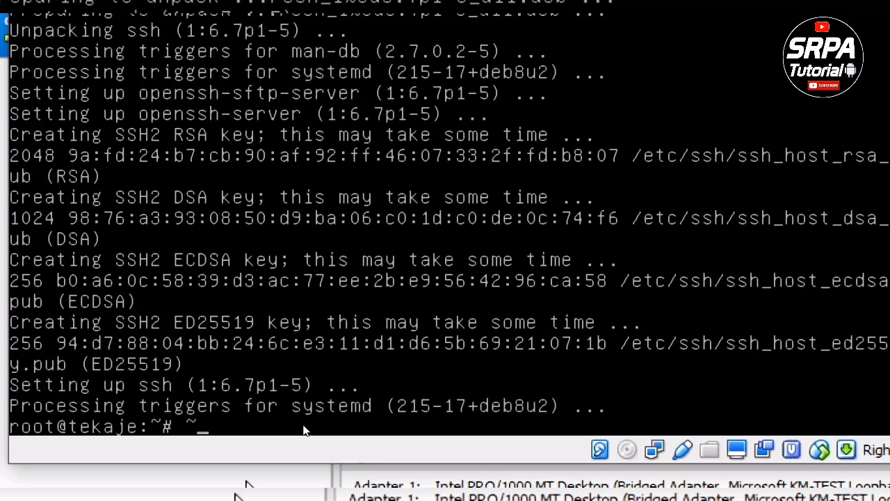